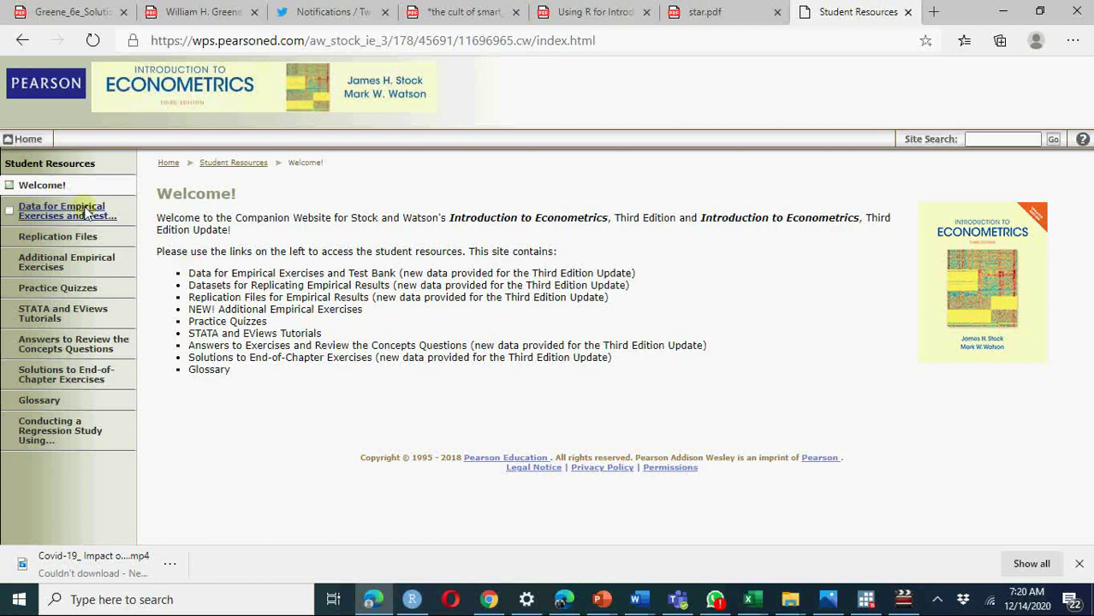
- Download the Macroeconomic Data Description (macro_3e.docx) from the replication datasets page
left_click(87, 237)
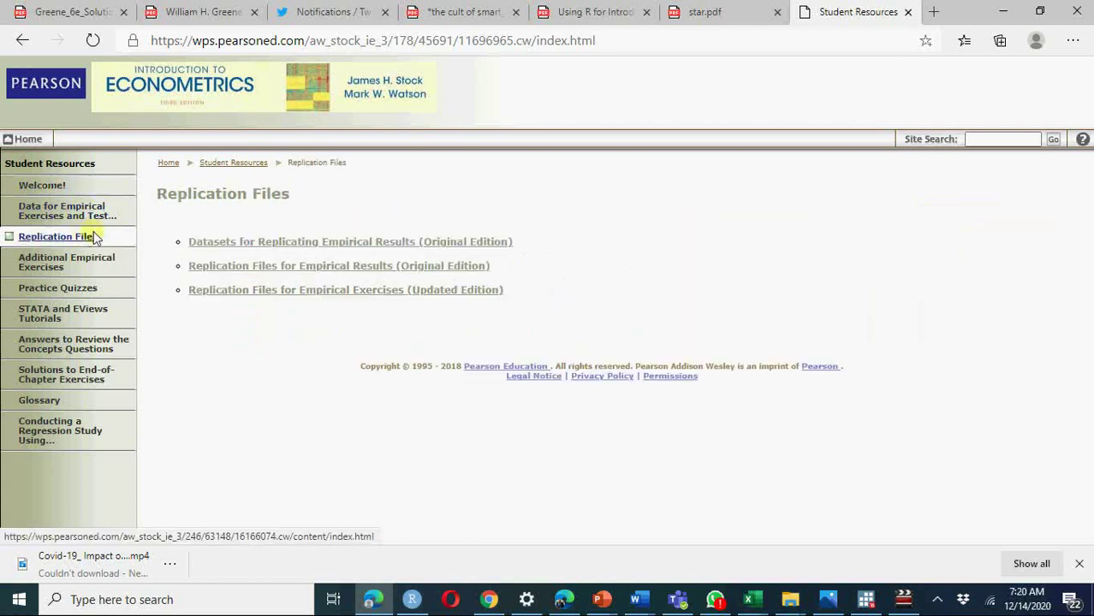
left_click(294, 244)
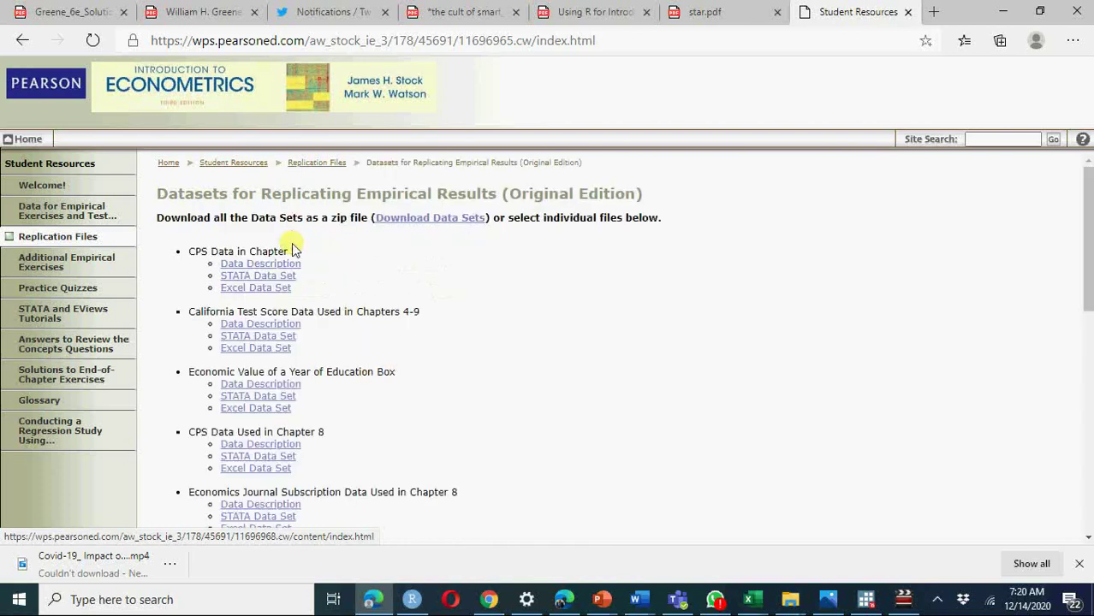
scroll(591, 336, "down", 3)
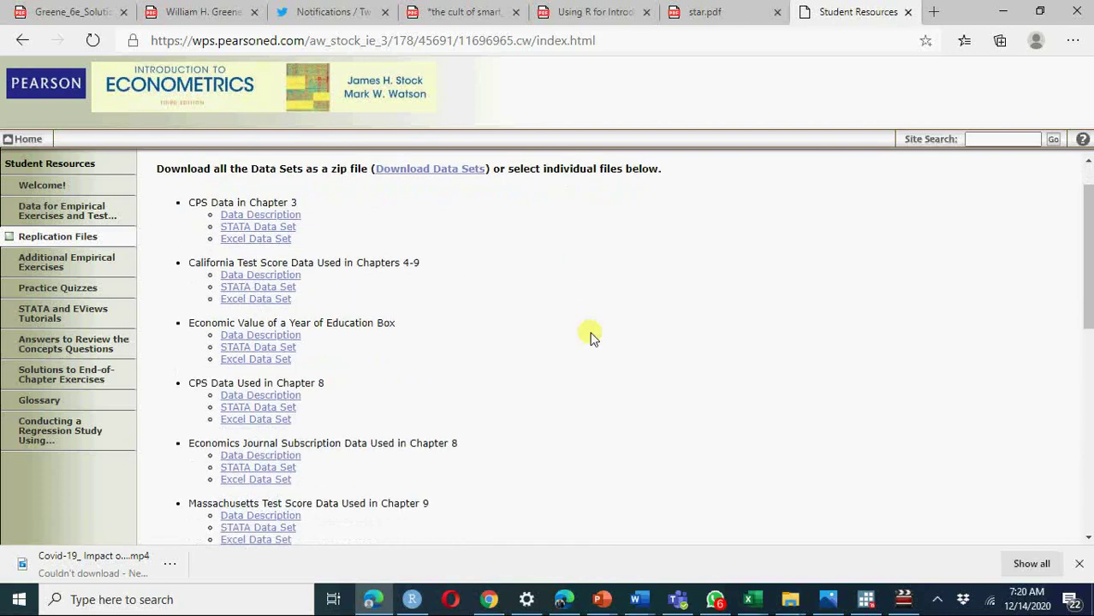
scroll(590, 336, "down", 5)
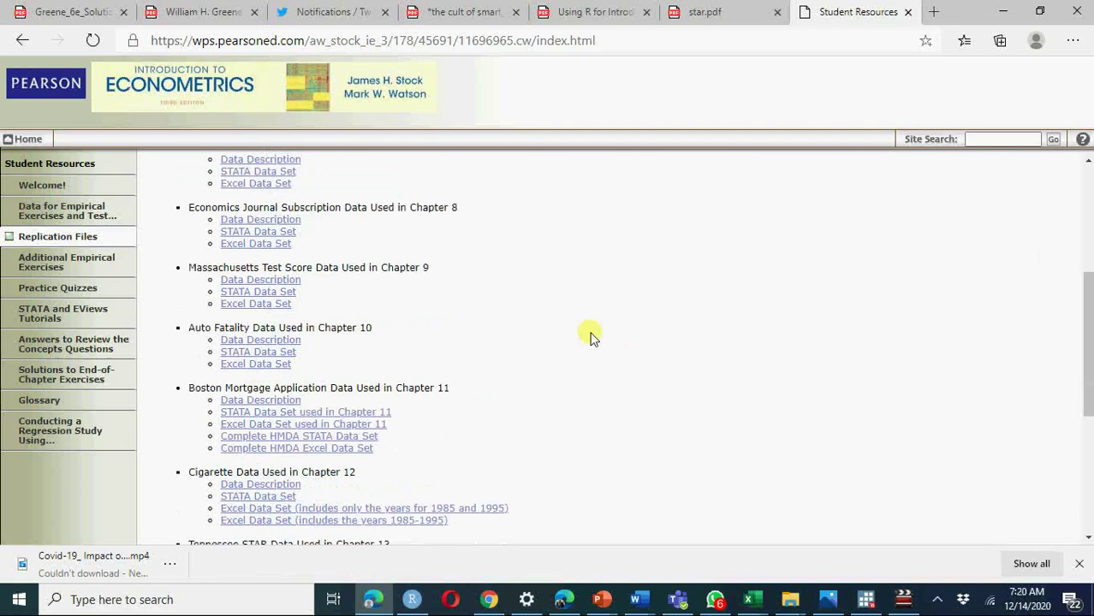
scroll(591, 335, "down", 5)
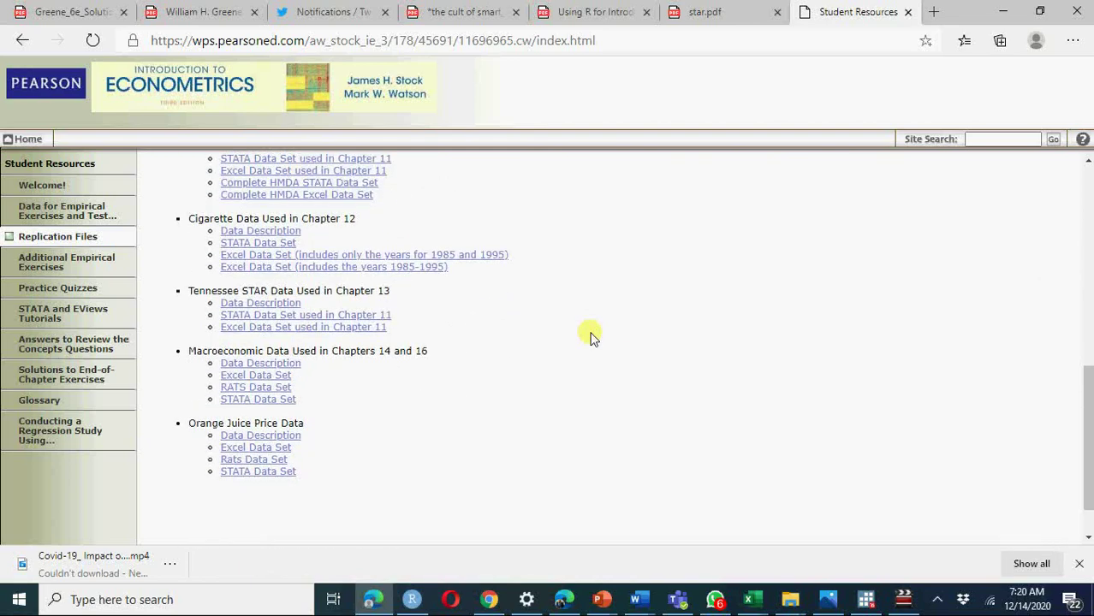
left_click(269, 363)
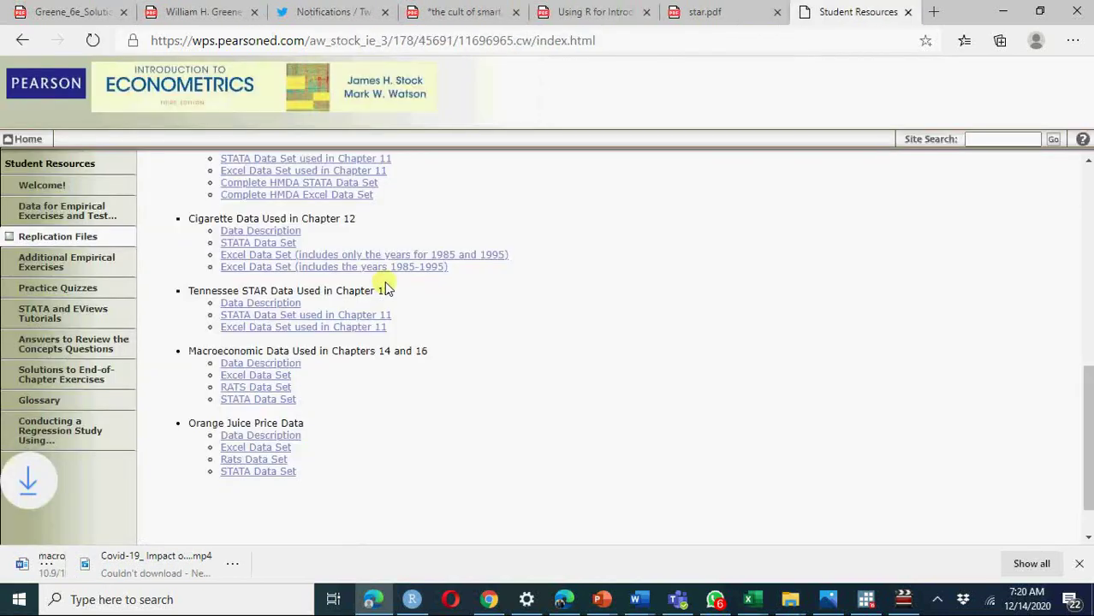
- Review star.pdf, highlighting STAR_SW and checking the WEBSTAR variable table on page 2
left_click(725, 8)
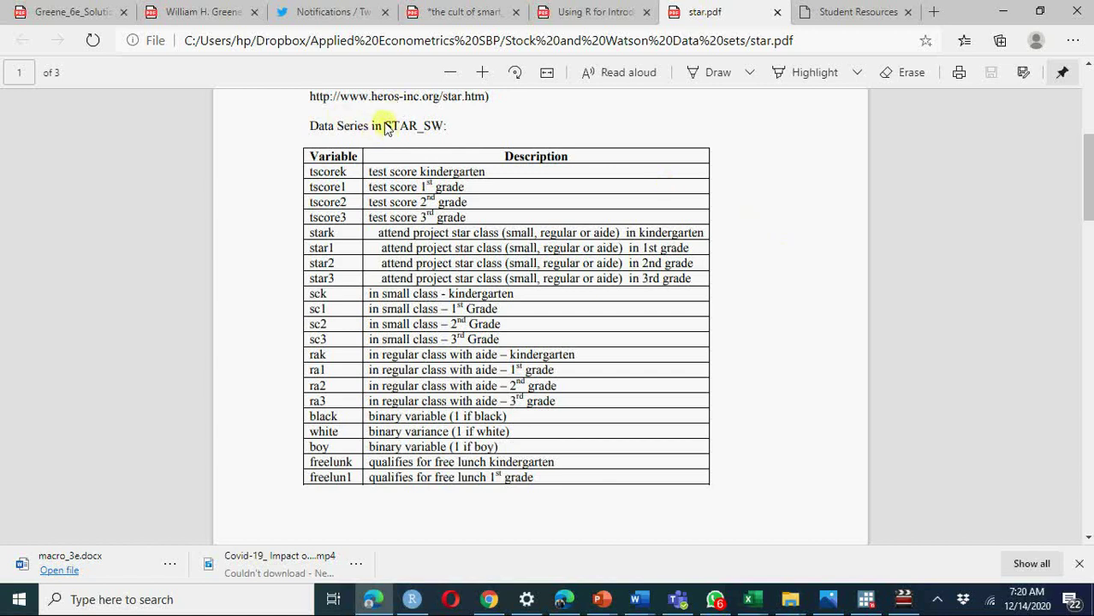
left_click_drag(383, 125, 441, 128)
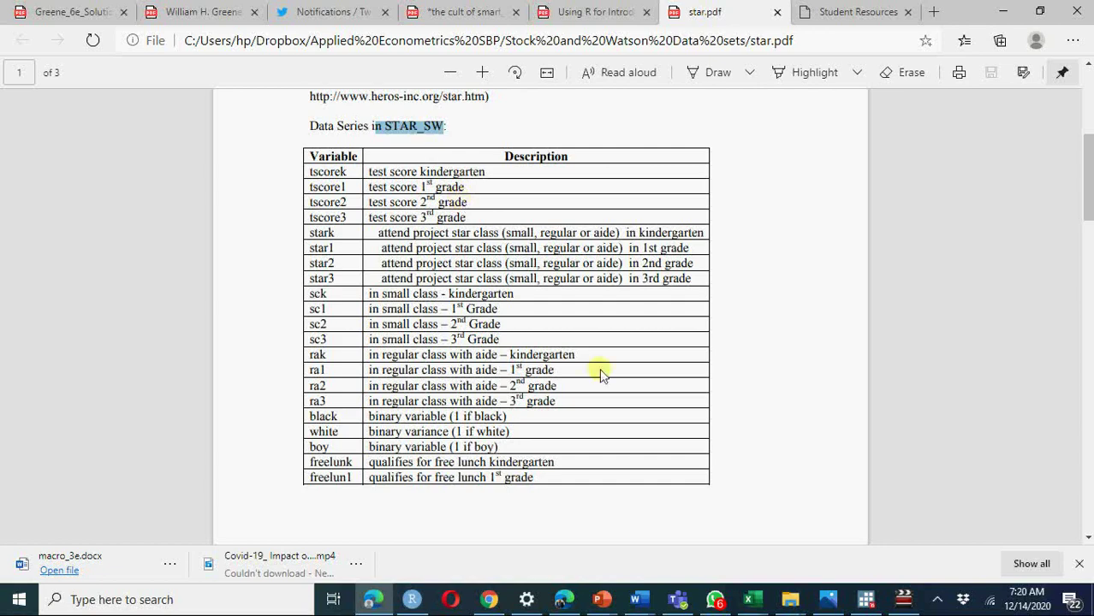
scroll(601, 375, "down", 10)
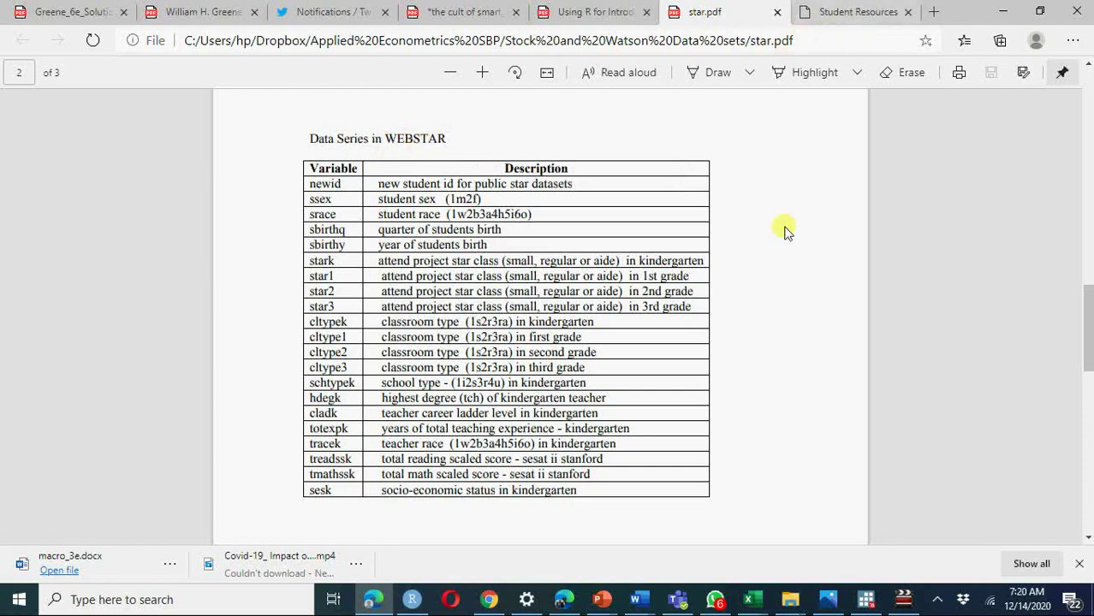
scroll(786, 231, "up", 10)
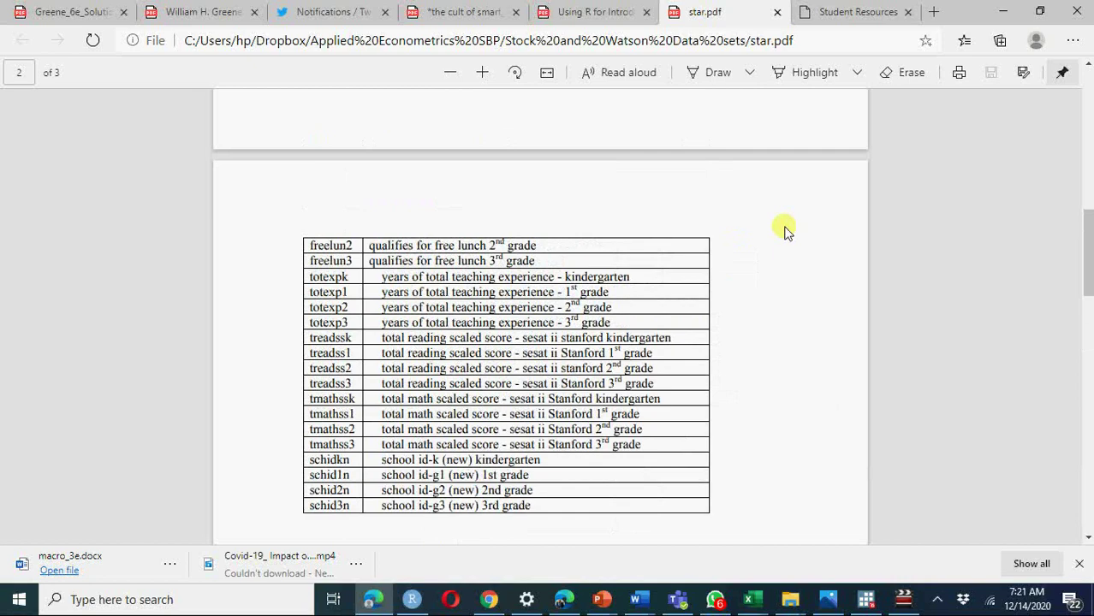
scroll(783, 229, "up", 5)
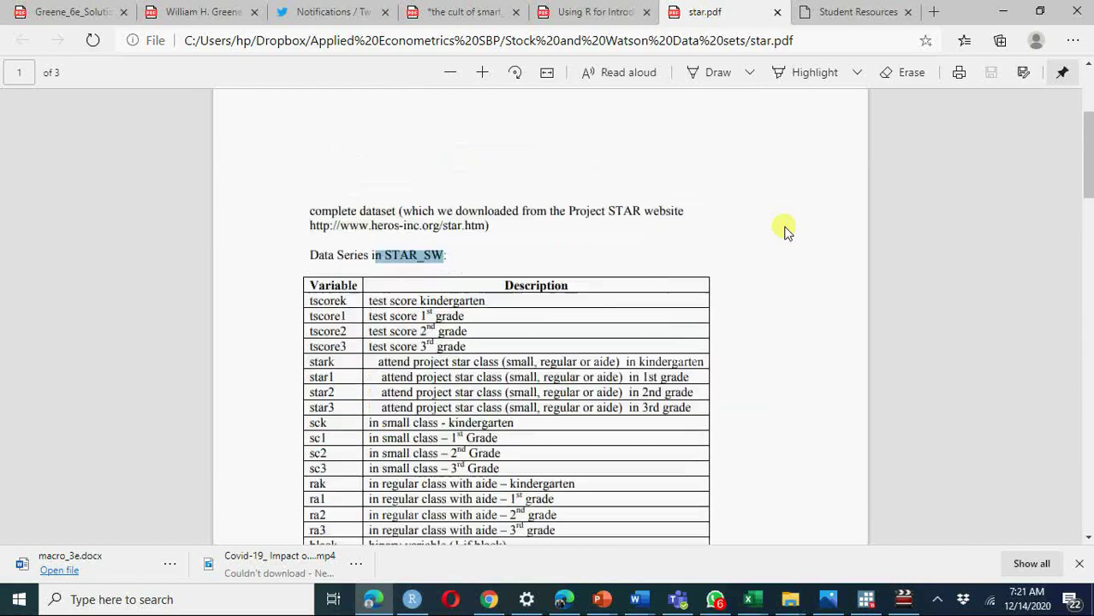
- Open the Chapter 13 Tennessee STAR do-file ch13.do, select all its code, and switch to Stata
left_click(857, 12)
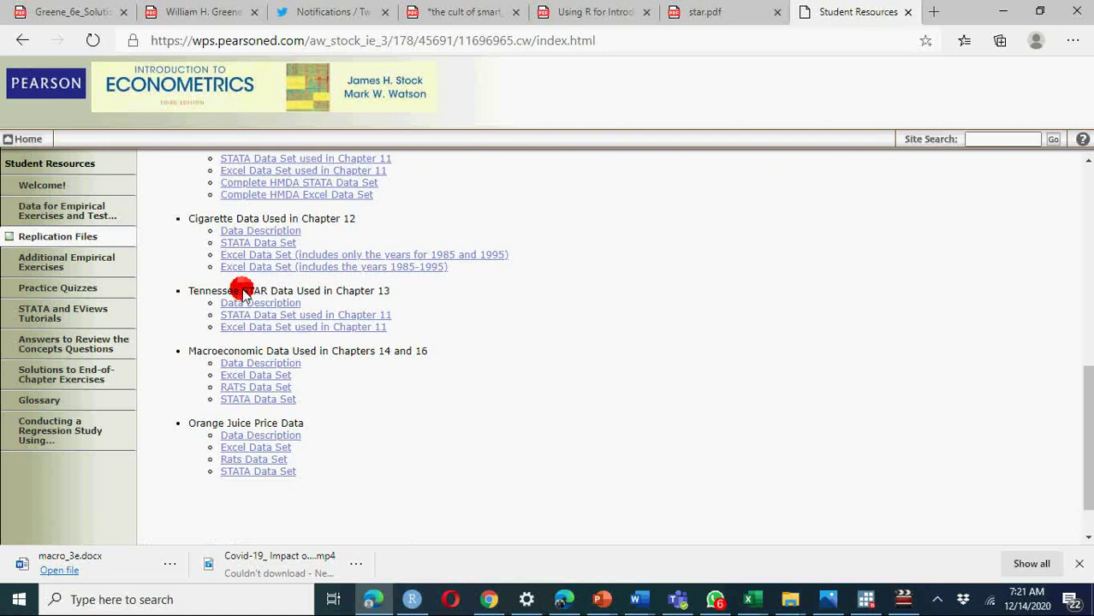
left_click_drag(242, 291, 401, 296)
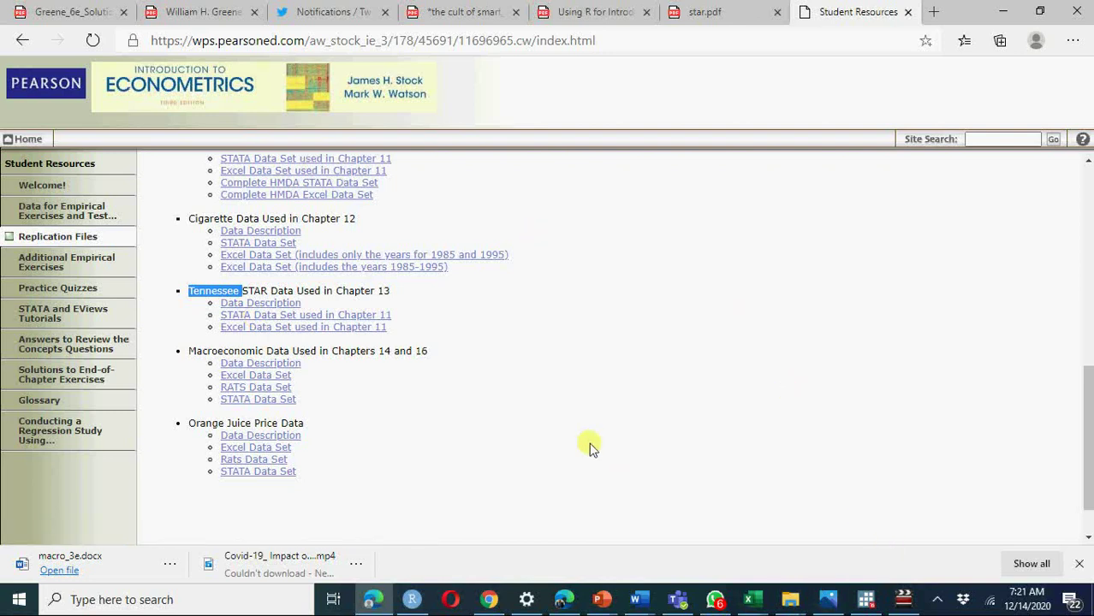
left_click(30, 243)
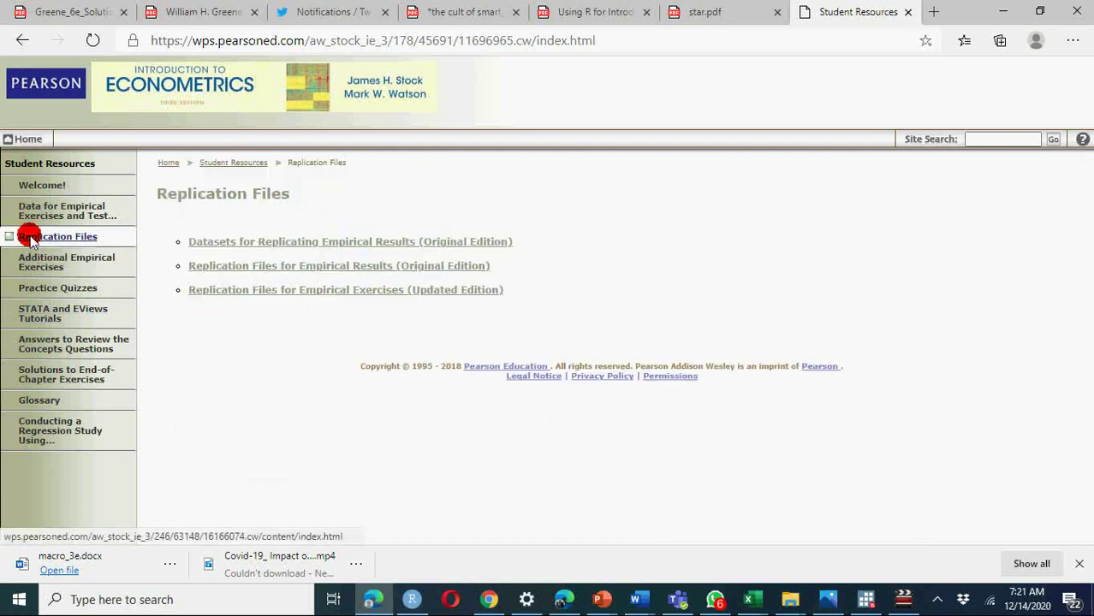
left_click(278, 268)
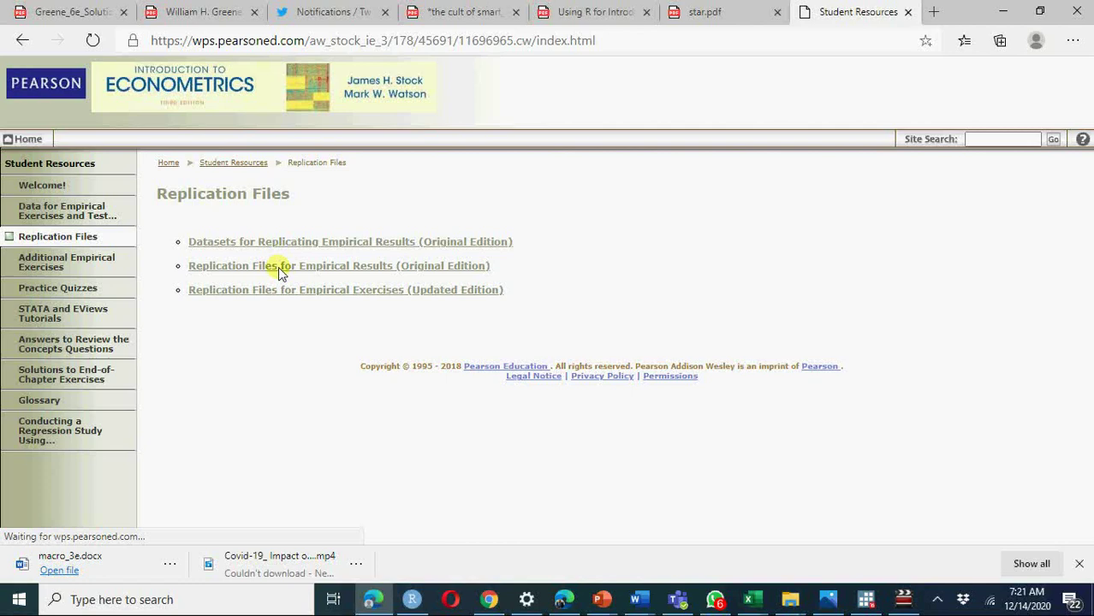
left_click(610, 368)
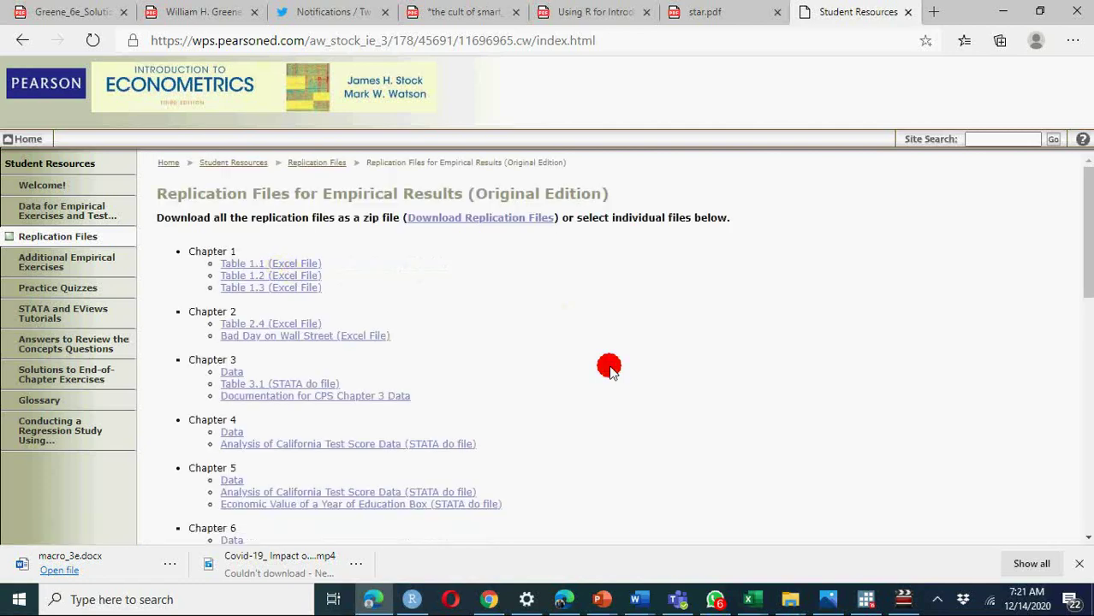
scroll(609, 368, "down", 6)
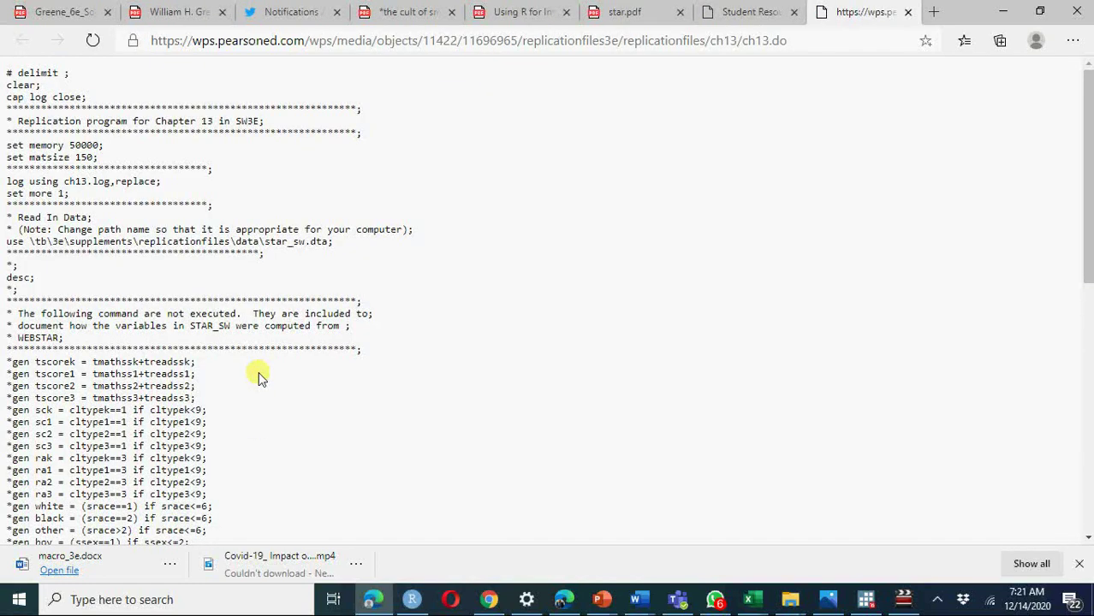
key("ctrl+a")
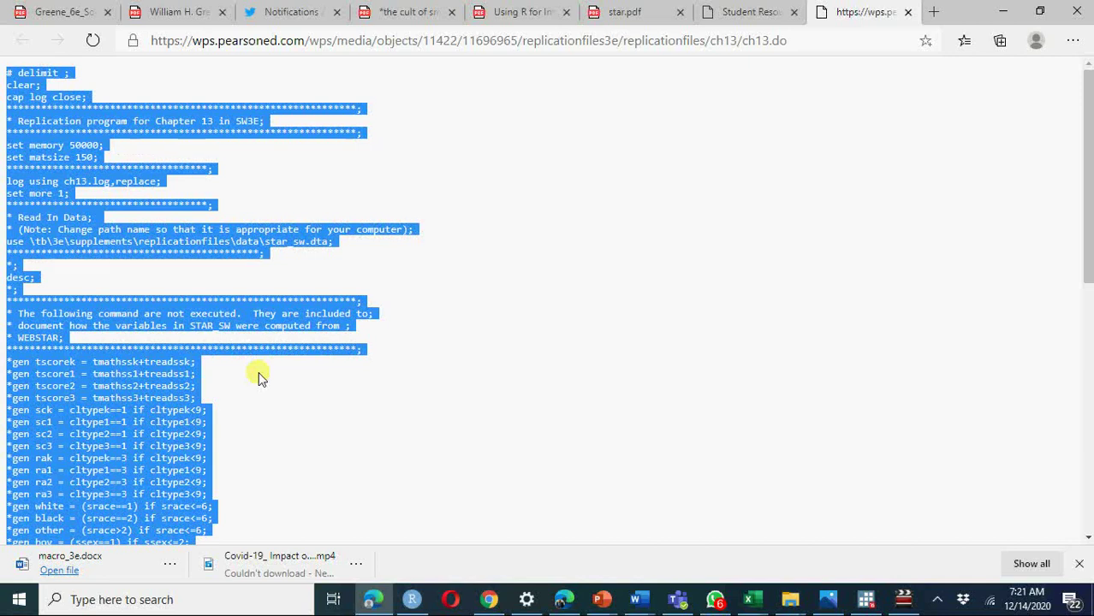
left_click(866, 599)
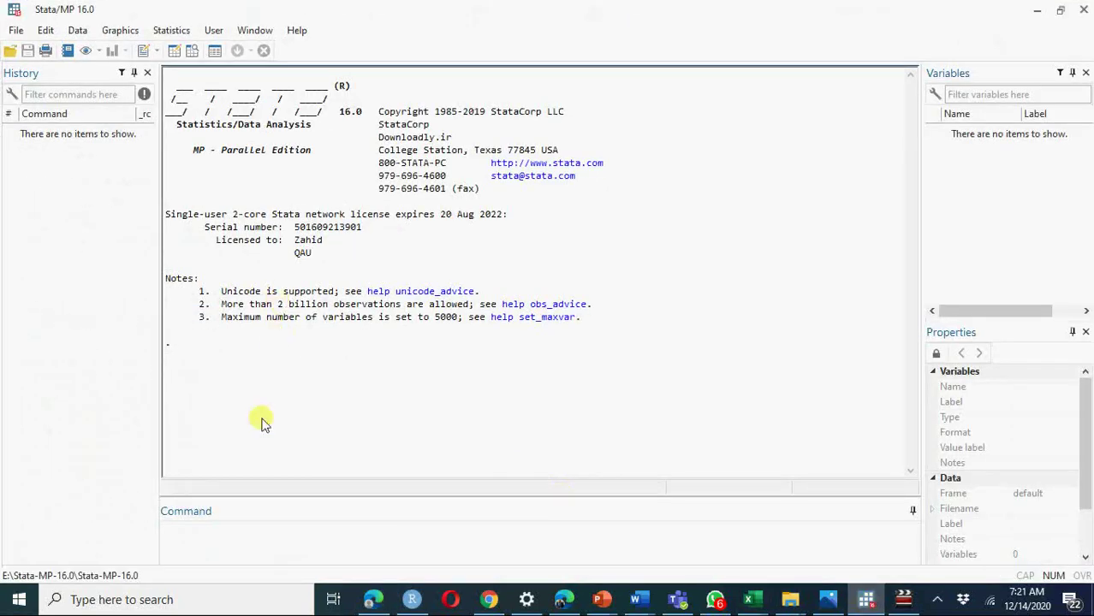
left_click(13, 31)
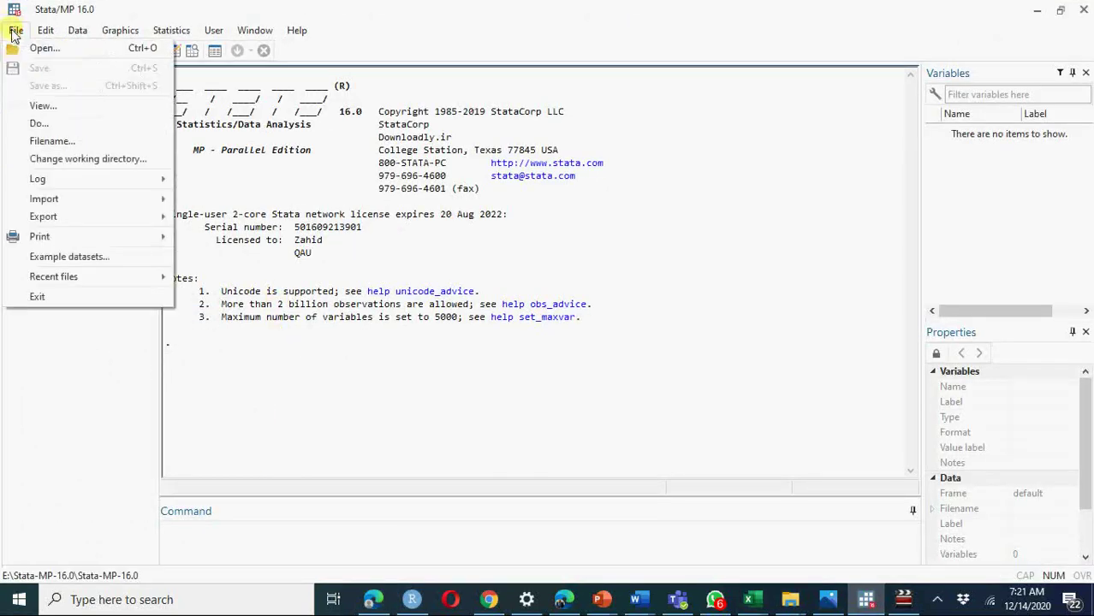
left_click(90, 160)
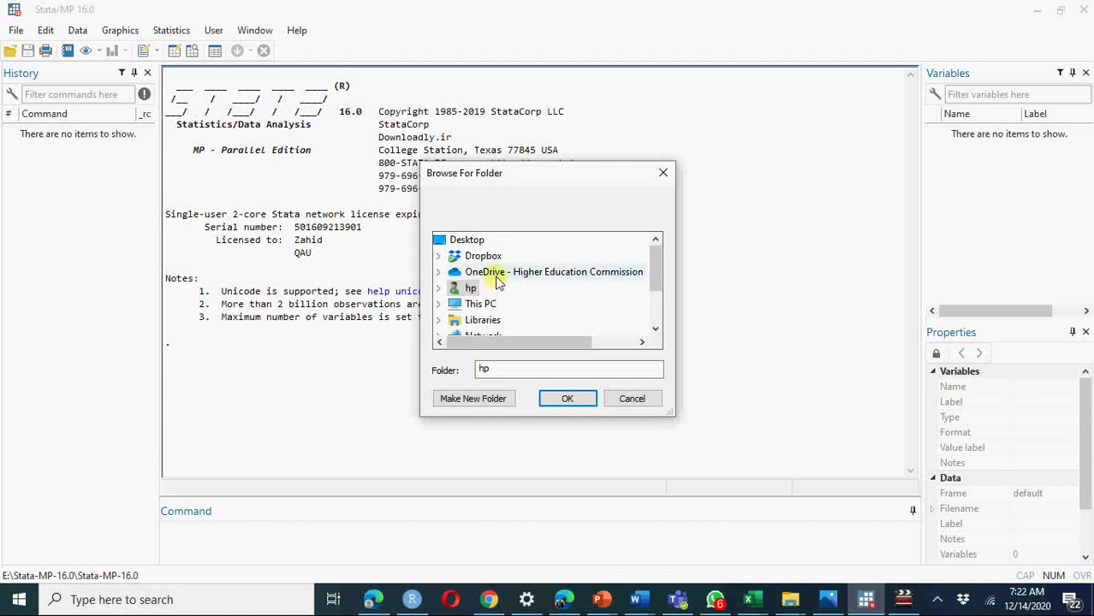
left_click(609, 401)
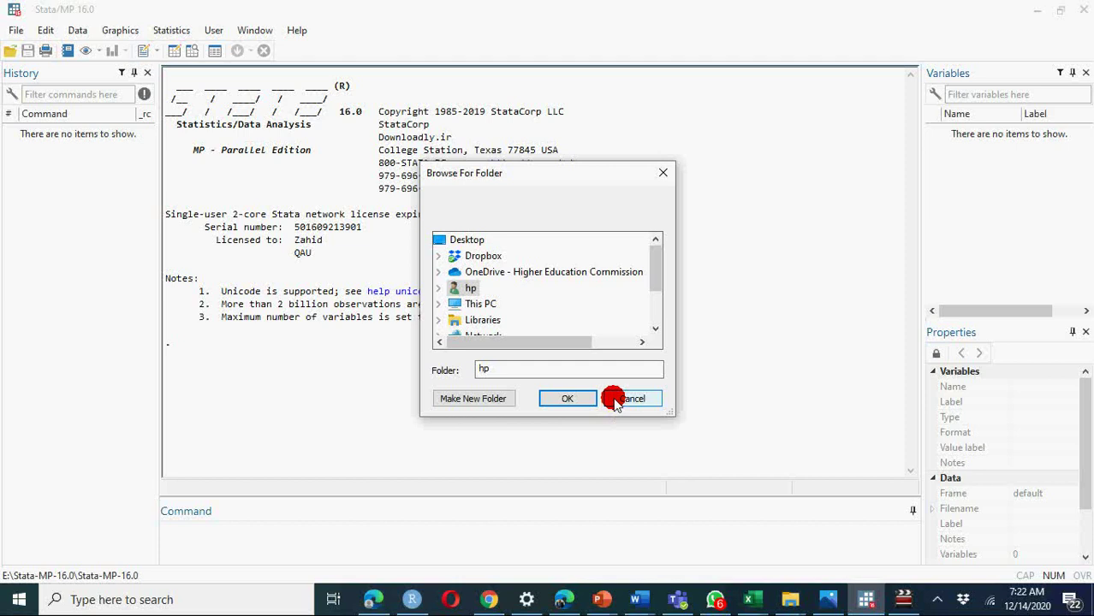
- Paste the Chapter 13 code into a new do-file, then close it without saving
left_click(142, 53)
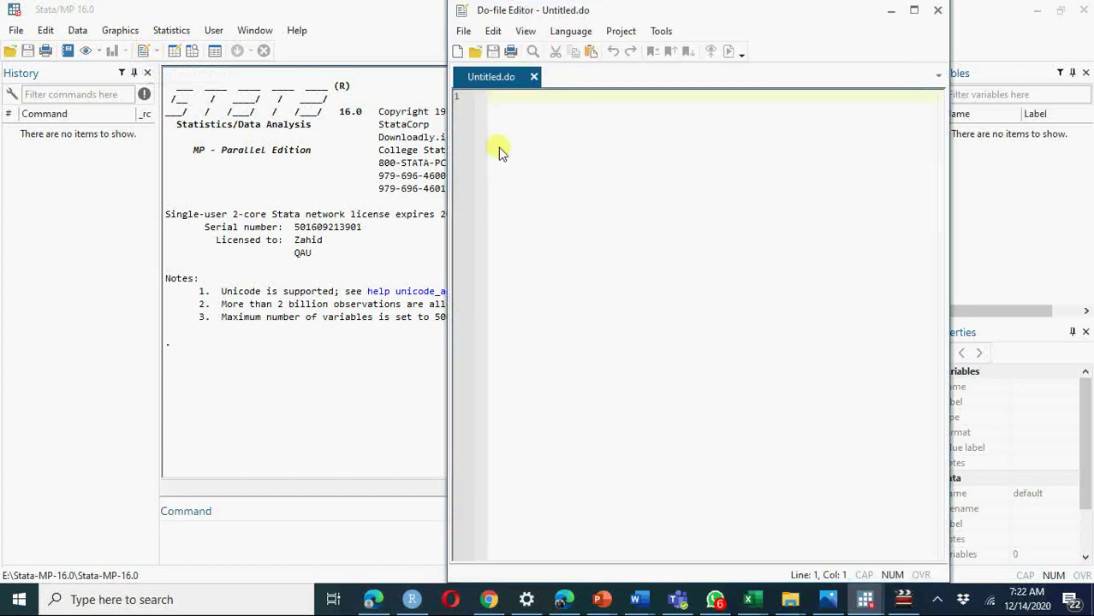
key("ctrl+v")
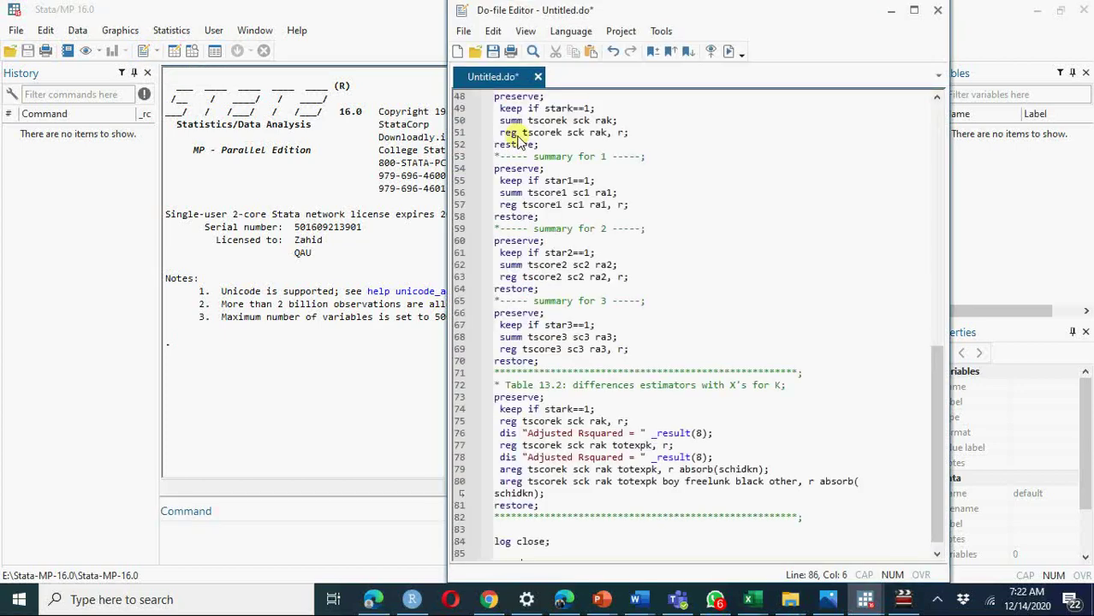
left_click(538, 77)
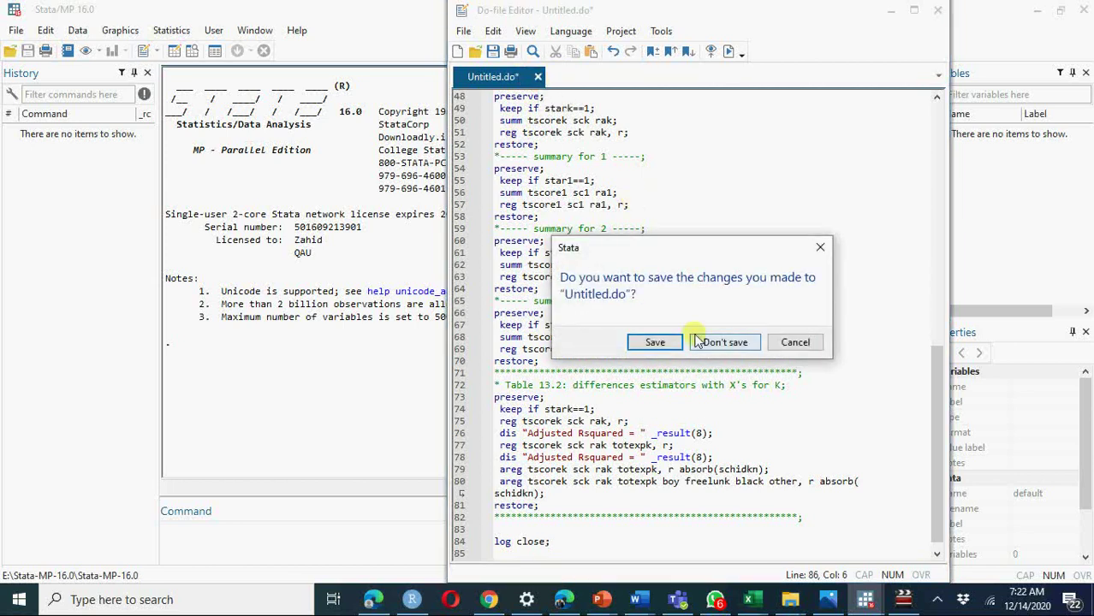
left_click(692, 342)
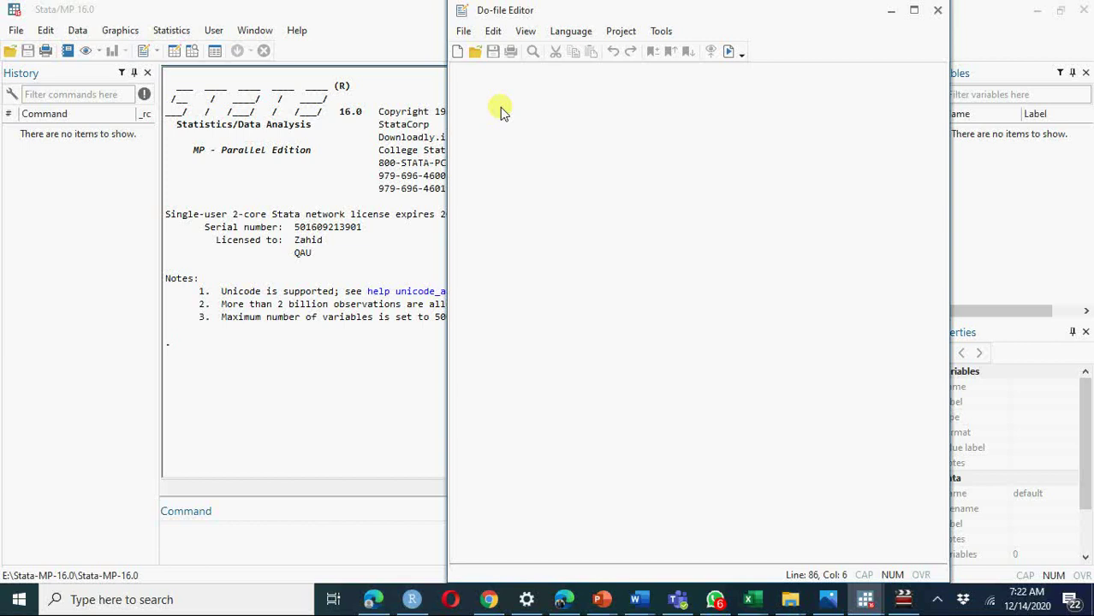
- Open star_sw.do from the recent files list
left_click(465, 38)
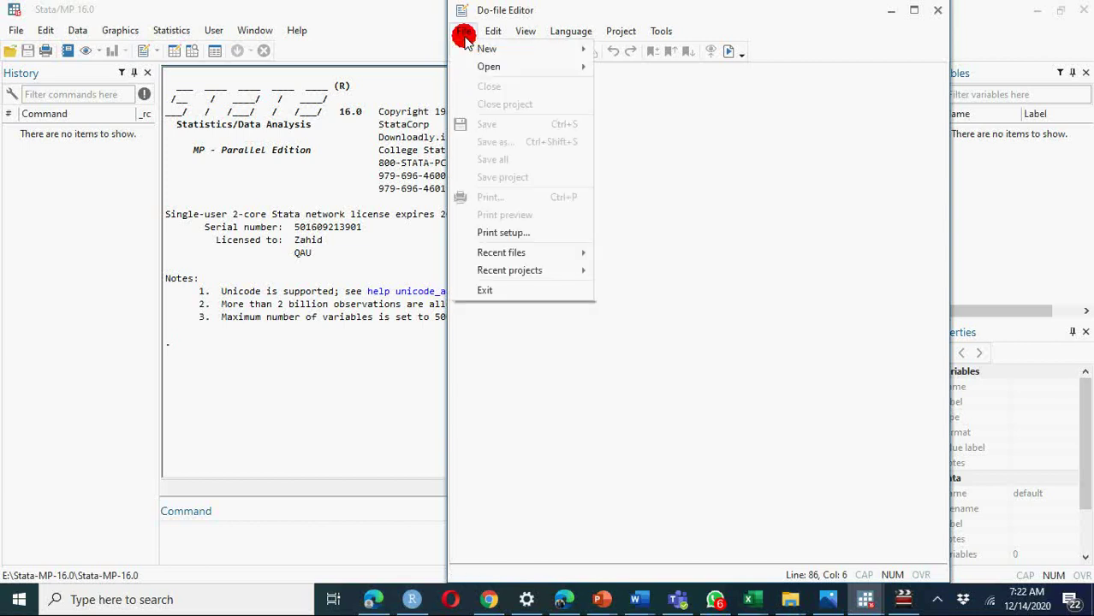
mouse_move(517, 257)
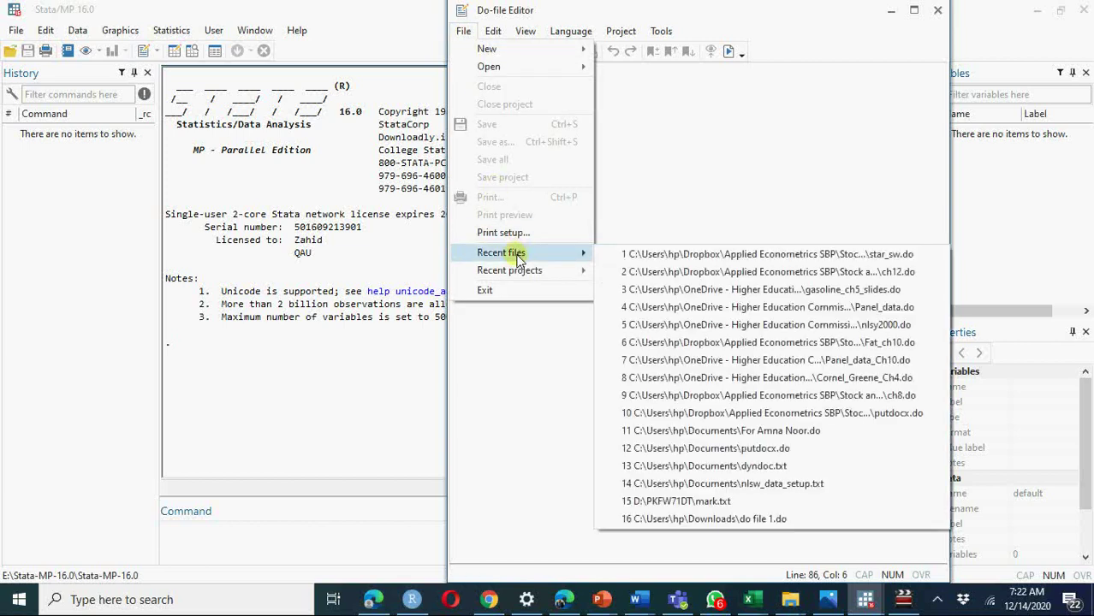
left_click(676, 255)
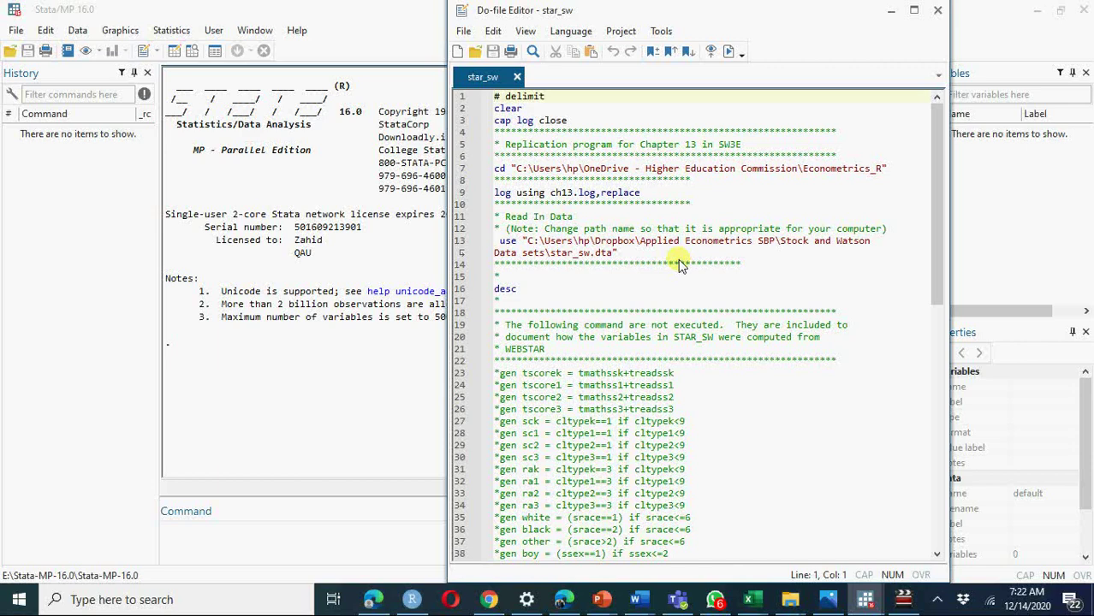
- Run the script's opening lines to clear memory, start ch13.log and load star_sw.dta
key("shift+Down")
key("shift+Down")
key("shift+Down")
key("shift+Down")
key("shift+Down")
key("shift+Down")
key("shift+Down")
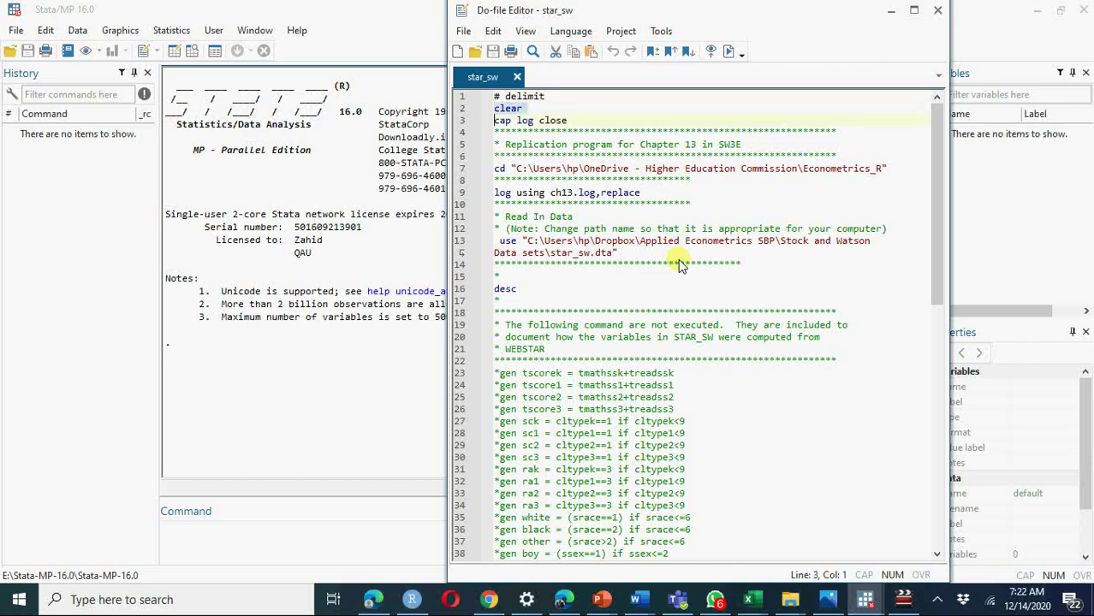
key("shift+Down")
key("shift+Down")
key("shift+Down")
key("shift+Down")
key("shift+Down")
key("shift+Down")
key("shift+Down")
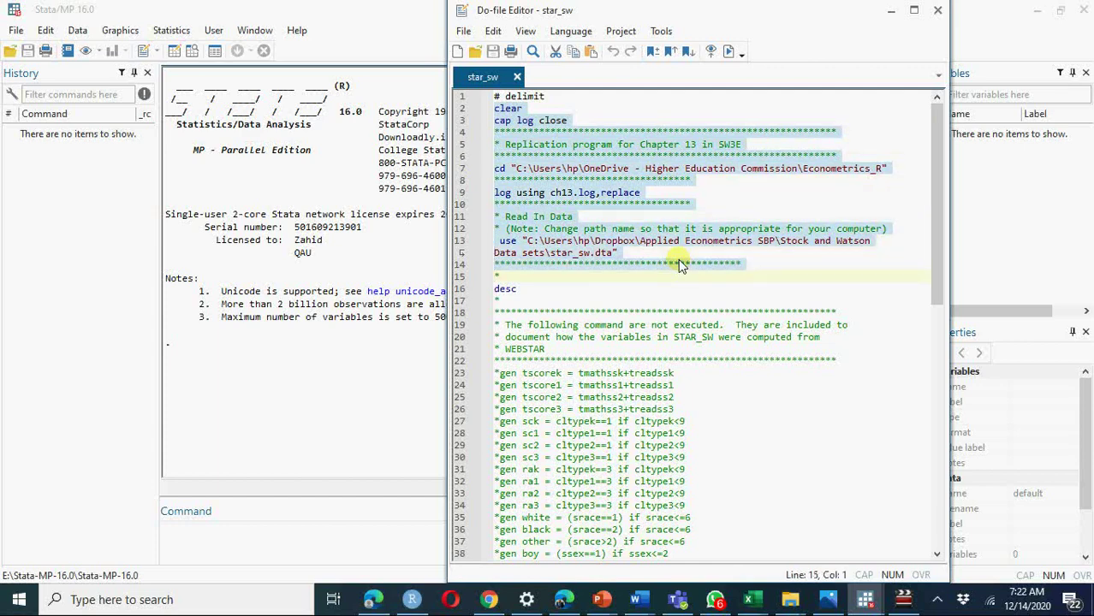
key("shift+Down")
left_click(728, 52)
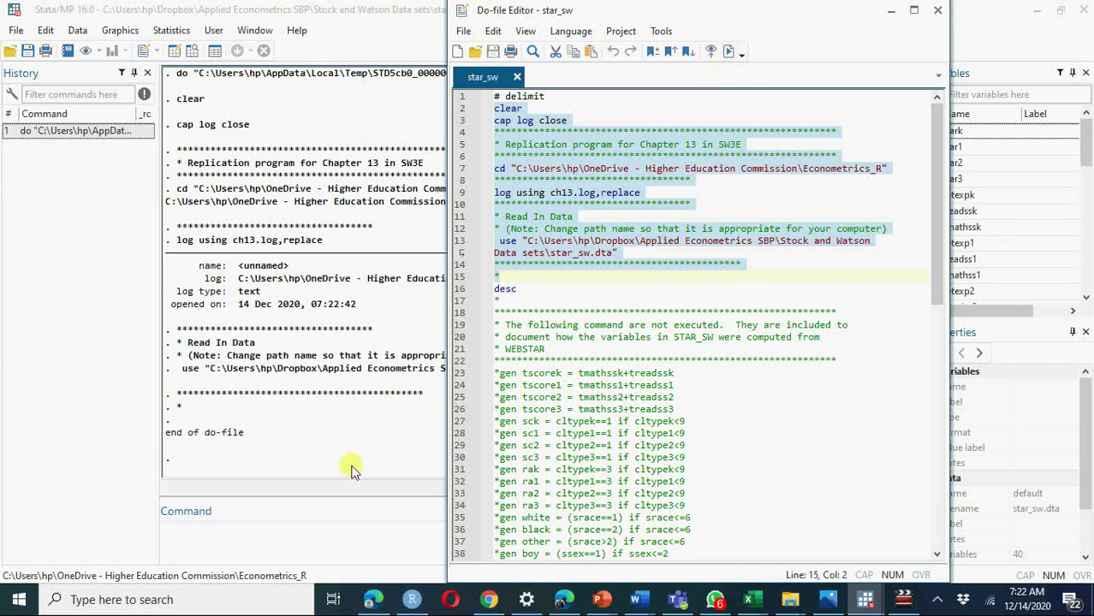
left_click(354, 556)
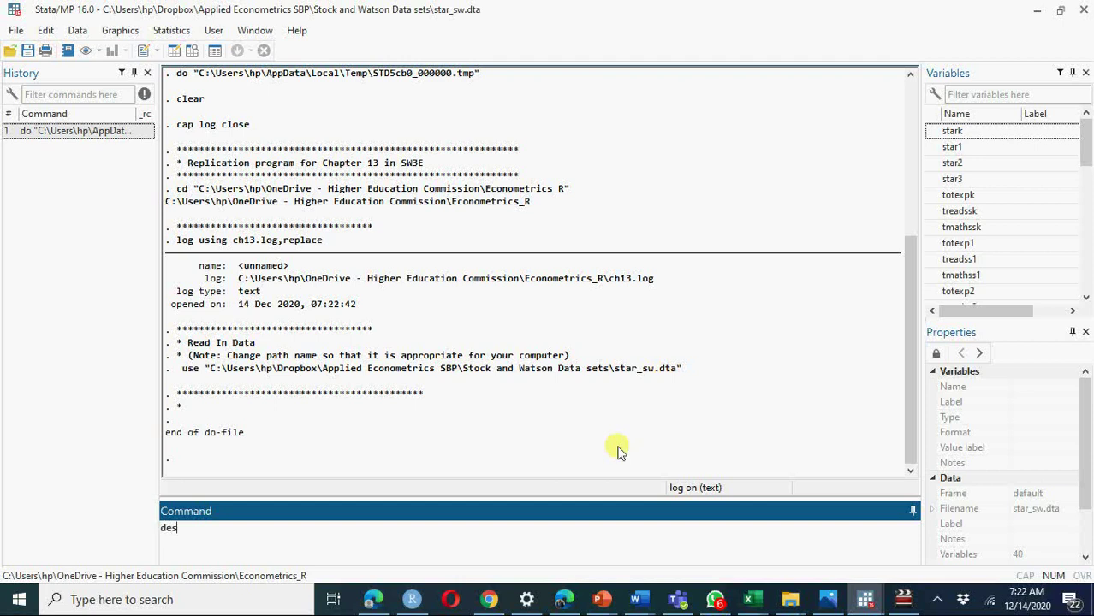
- Run desc and scroll through star_sw.dta's 11,598-observation variable listing with types and formats
key("Return")
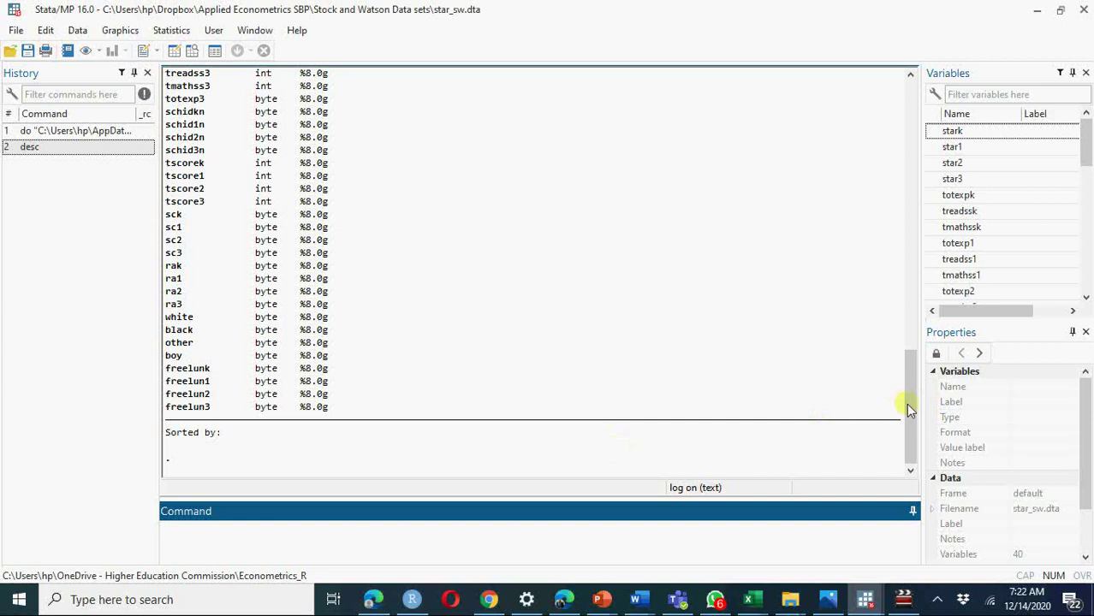
left_click_drag(909, 404, 904, 335)
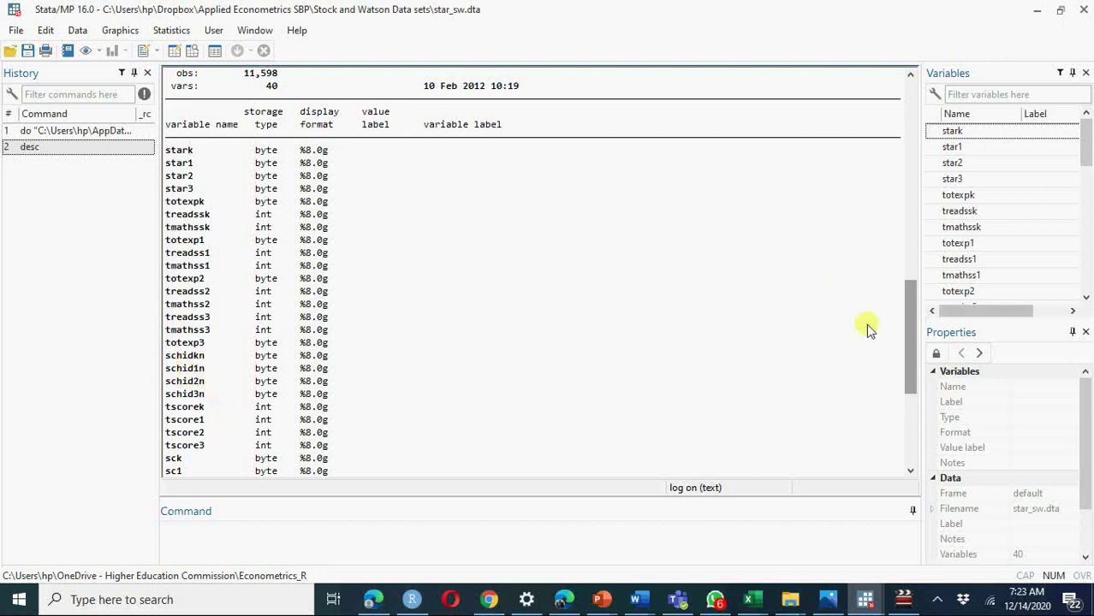
left_click_drag(912, 333, 916, 359)
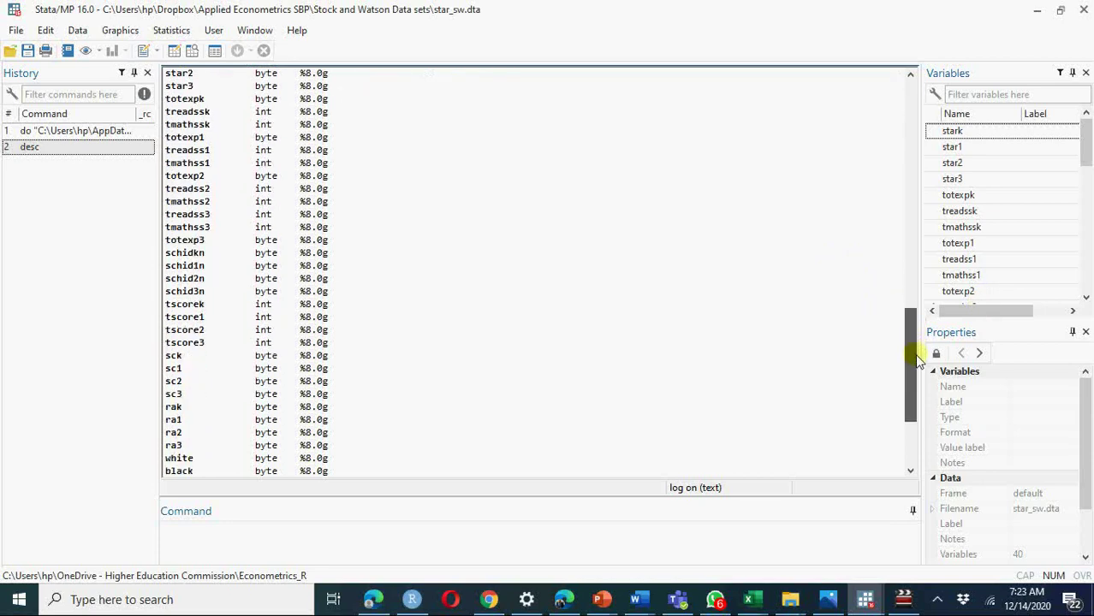
- Read the star.pdf variable table through page 2's experience, score and school-ID definitions
left_click(376, 592)
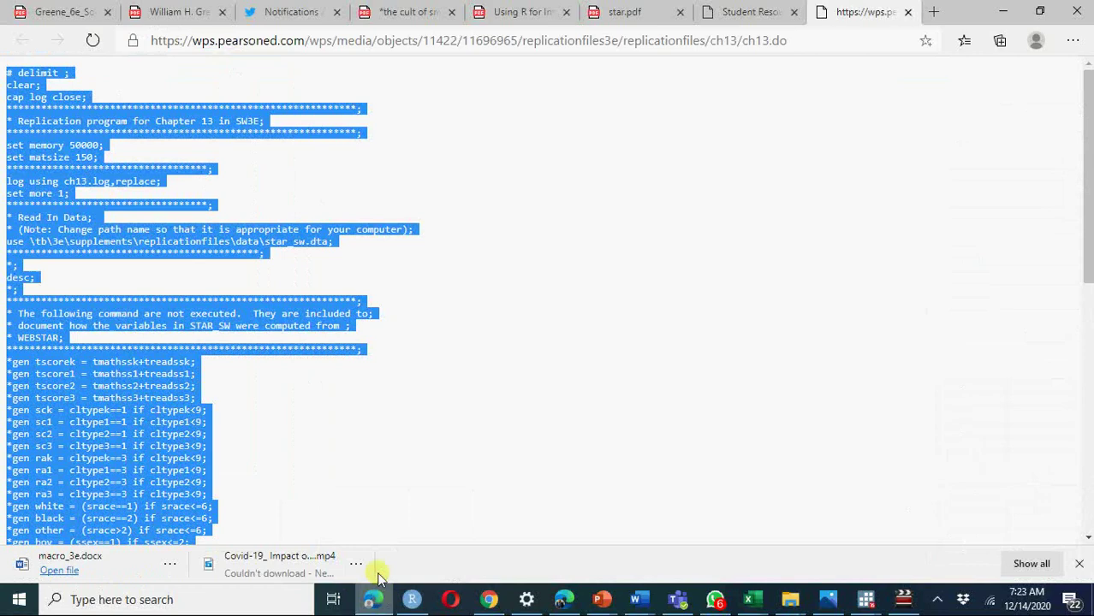
left_click(637, 13)
scroll(758, 294, "down", 5)
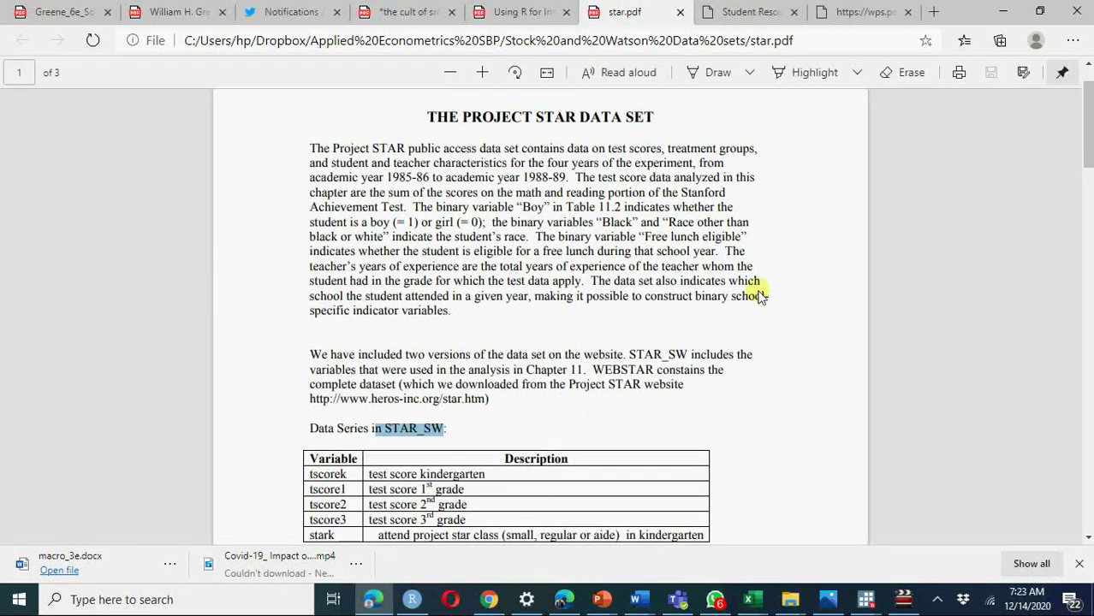
scroll(758, 295, "down", 1)
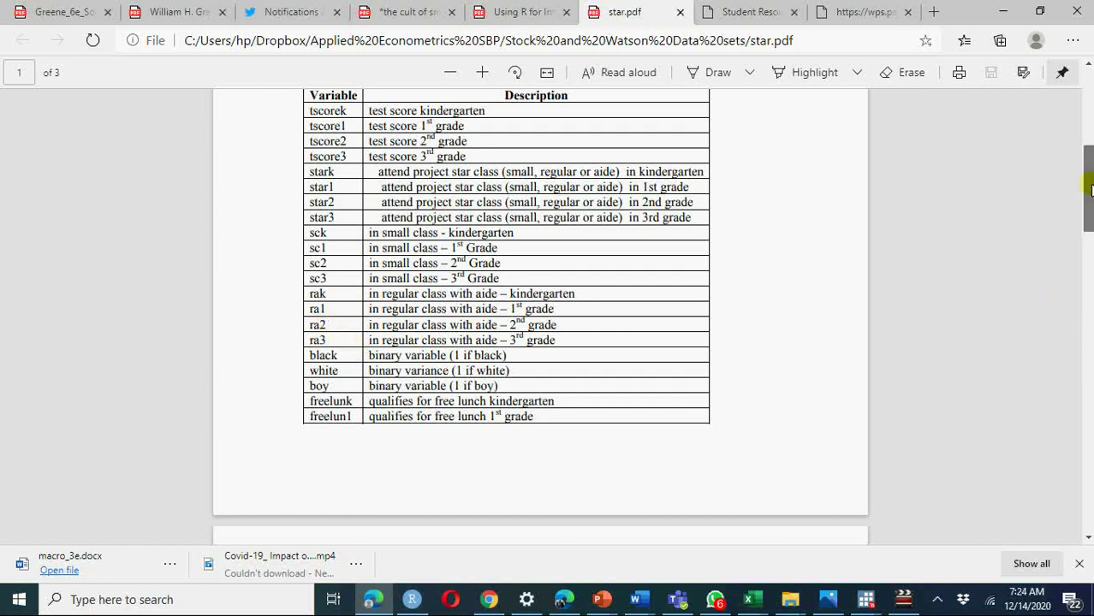
left_click_drag(1089, 186, 1088, 241)
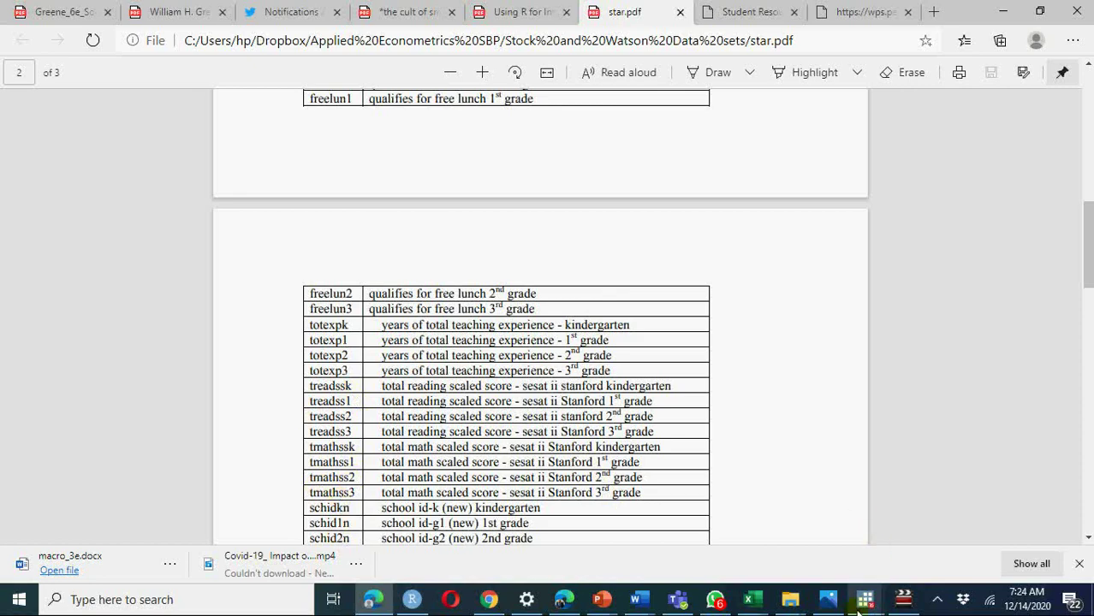
- Return to the star_sw do-file and place the caret at the Table 13.1 heading on line 44
mouse_move(869, 603)
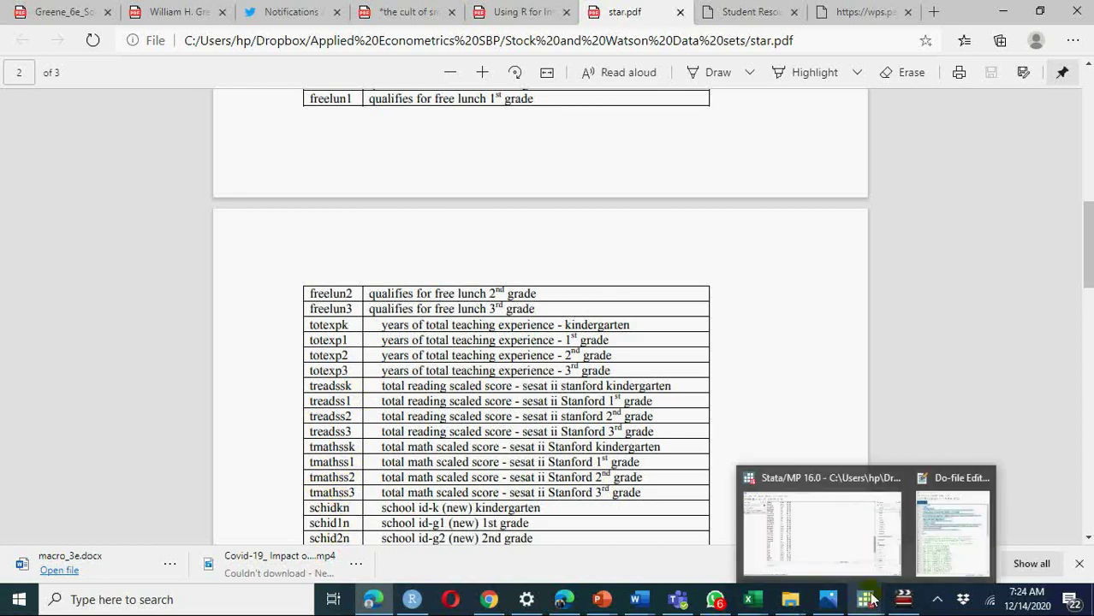
left_click(823, 534)
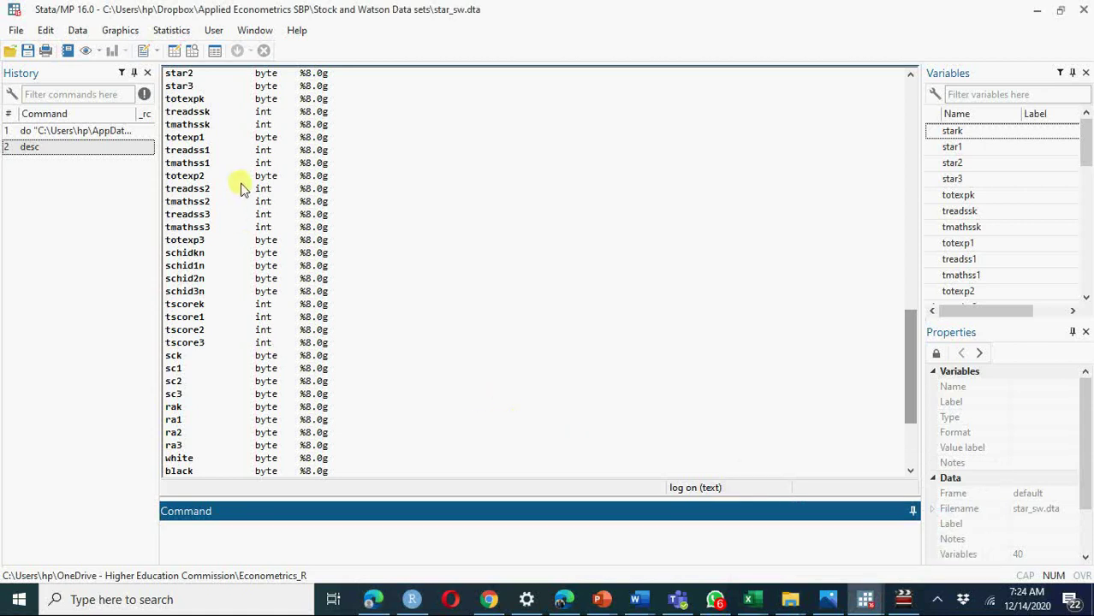
mouse_move(872, 590)
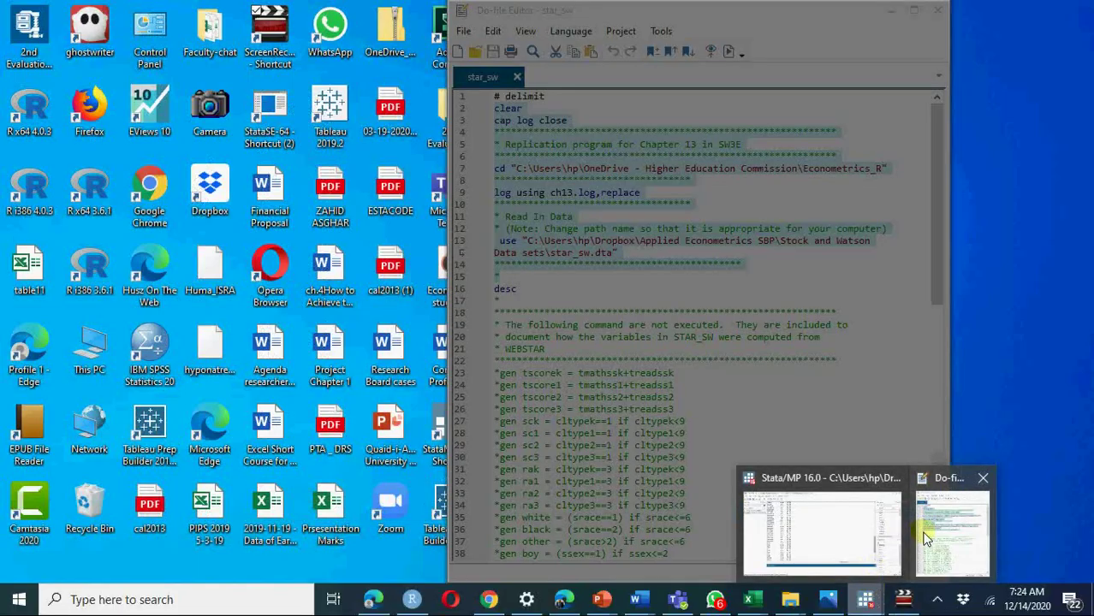
left_click(924, 535)
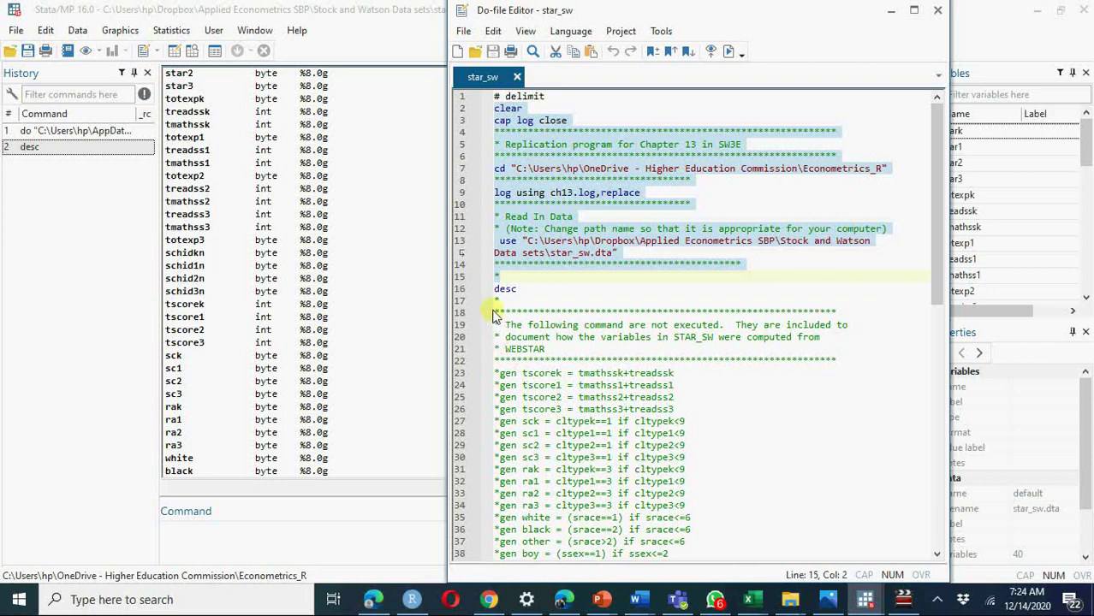
left_click_drag(497, 315, 706, 469)
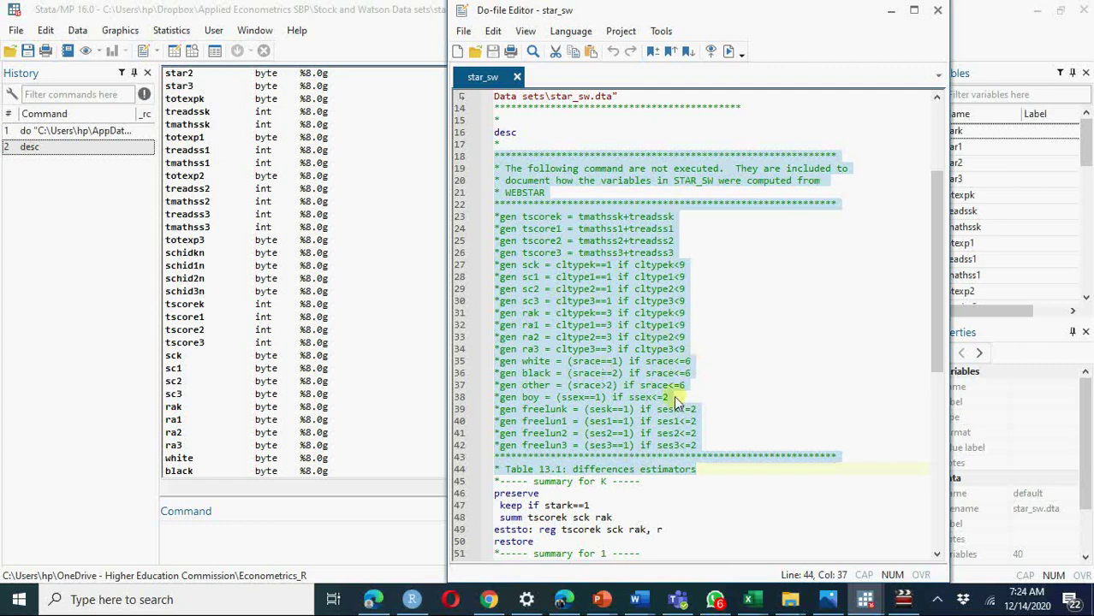
left_click(644, 495)
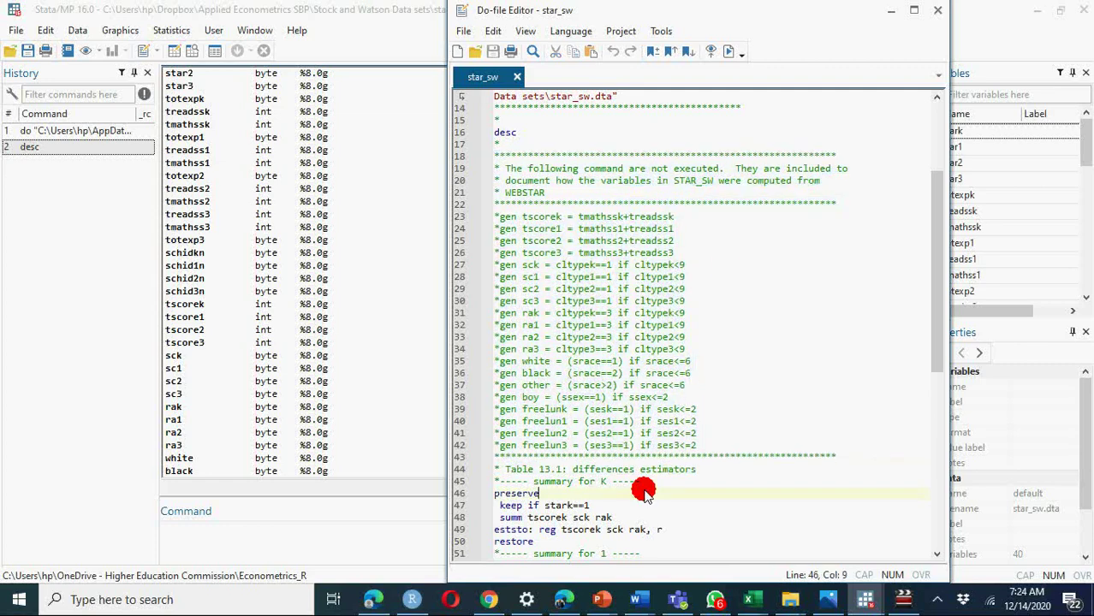
left_click(497, 469)
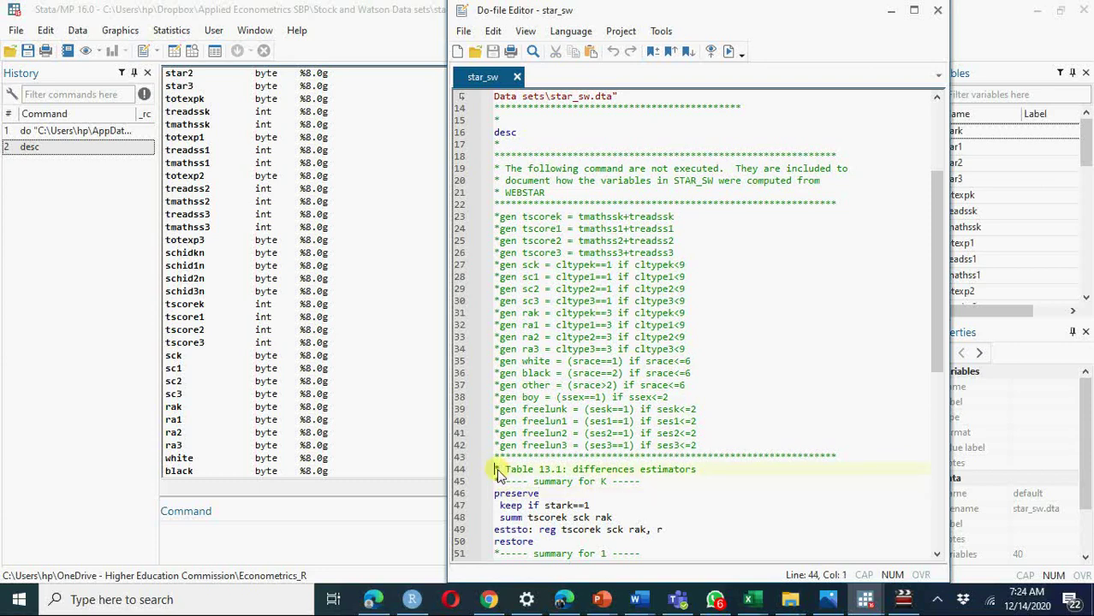
- Run lines 44–50, regressing tscorek on sck and rak with robust errors as est1
key("shift+Down")
key("shift+Down")
key("shift+Down")
key("shift+Down")
key("shift+Down")
key("shift+Down")
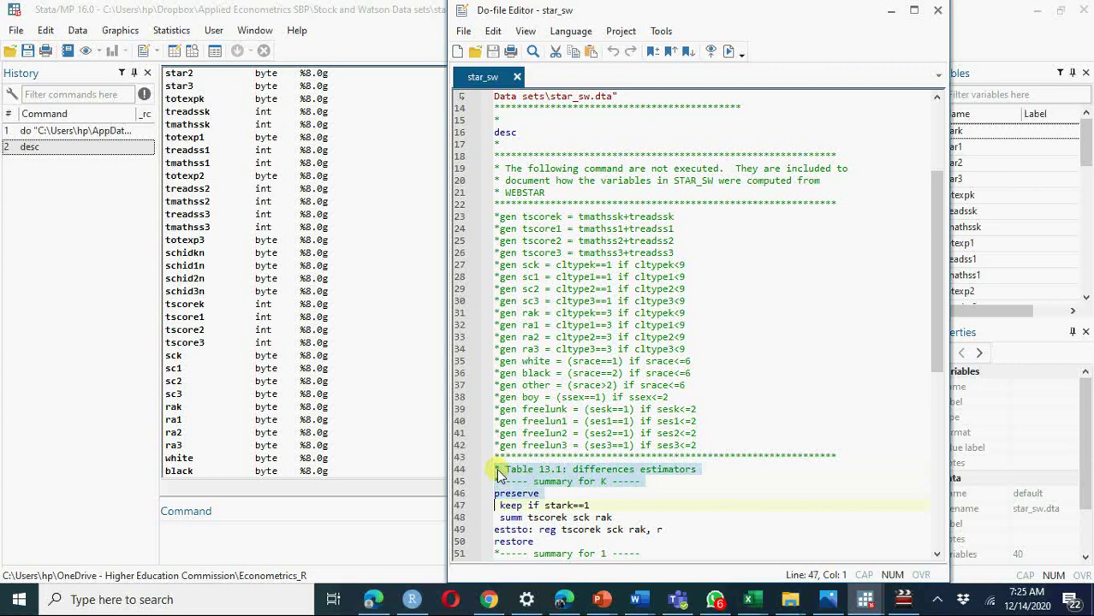
key("shift+Down")
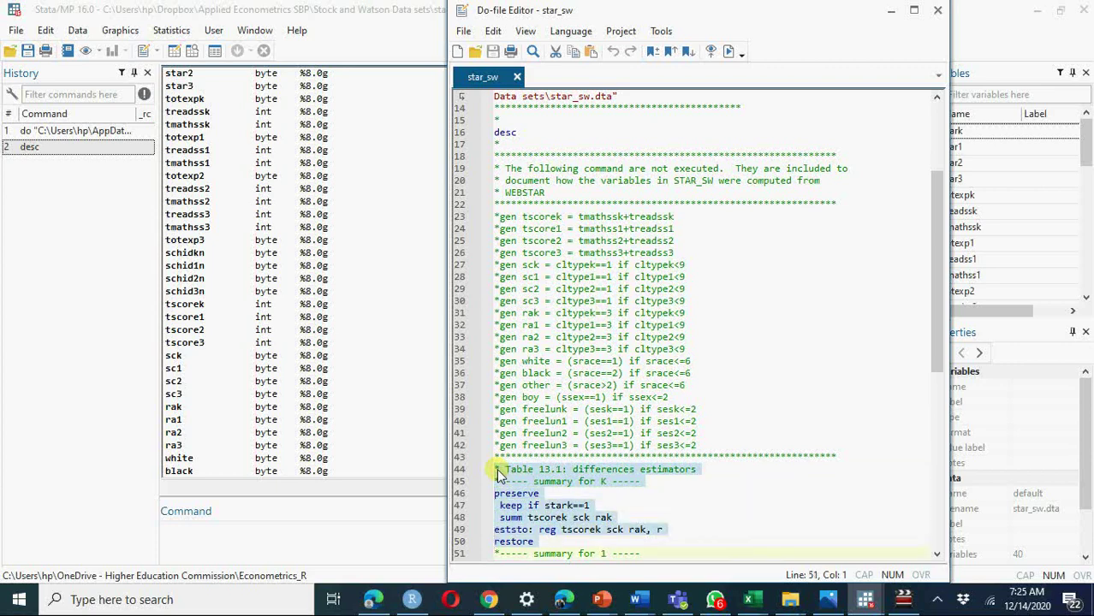
key("shift+Down")
key("shift+Down")
key("shift+Up")
key("shift+Up")
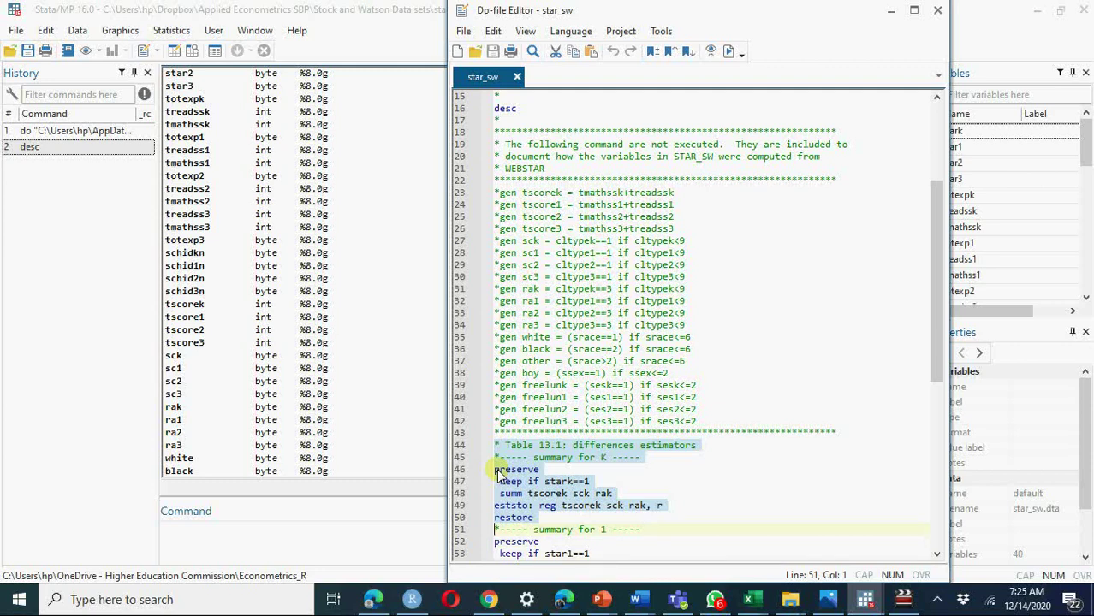
left_click(729, 53)
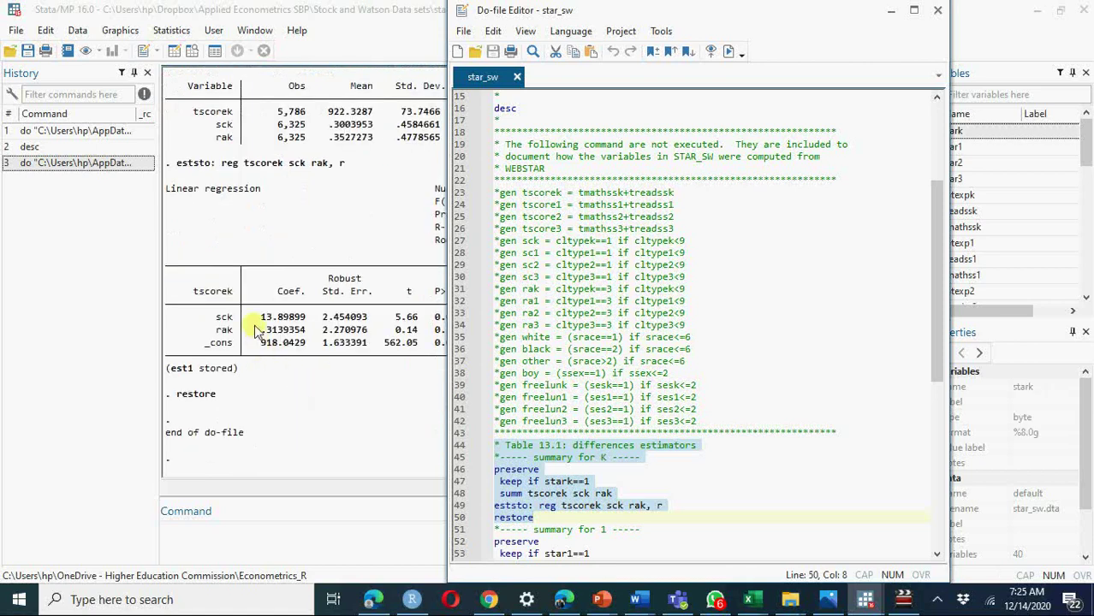
- Inspect the kindergarten coefficients: sck 13.90 and rak 0.31
left_click(283, 315)
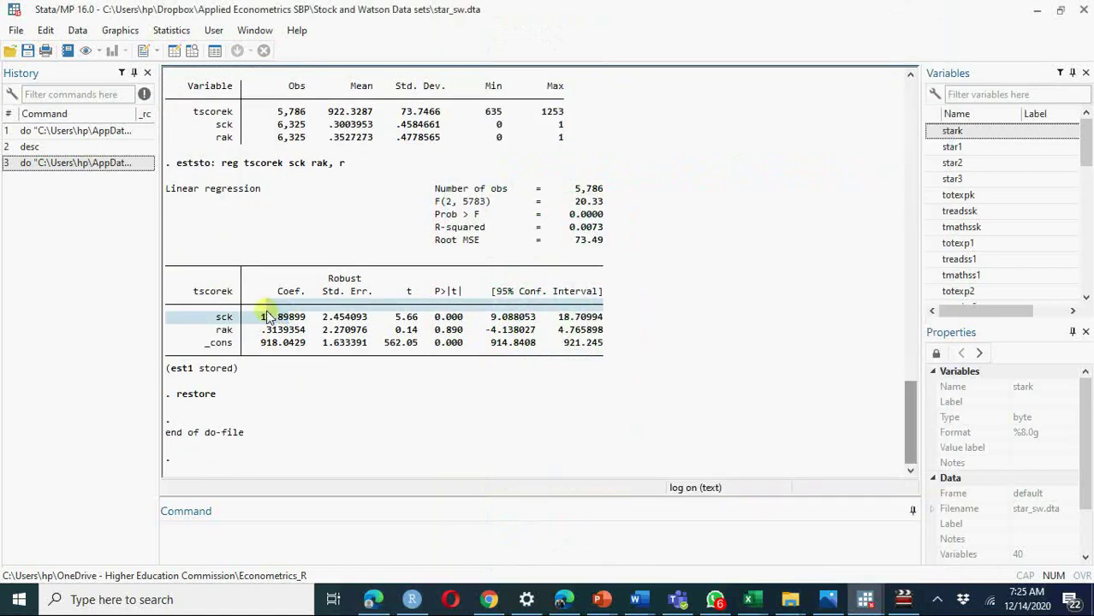
double_click(274, 316)
mouse_move(299, 319)
left_mouse_down()
mouse_move(259, 325)
mouse_move(300, 325)
left_mouse_up()
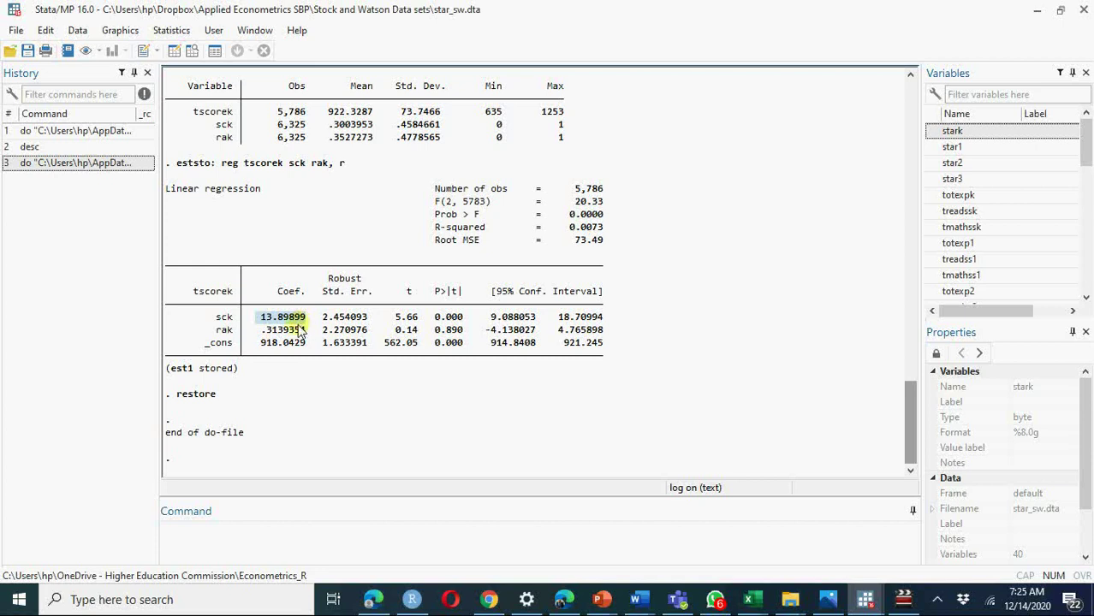
left_click_drag(259, 334, 285, 338)
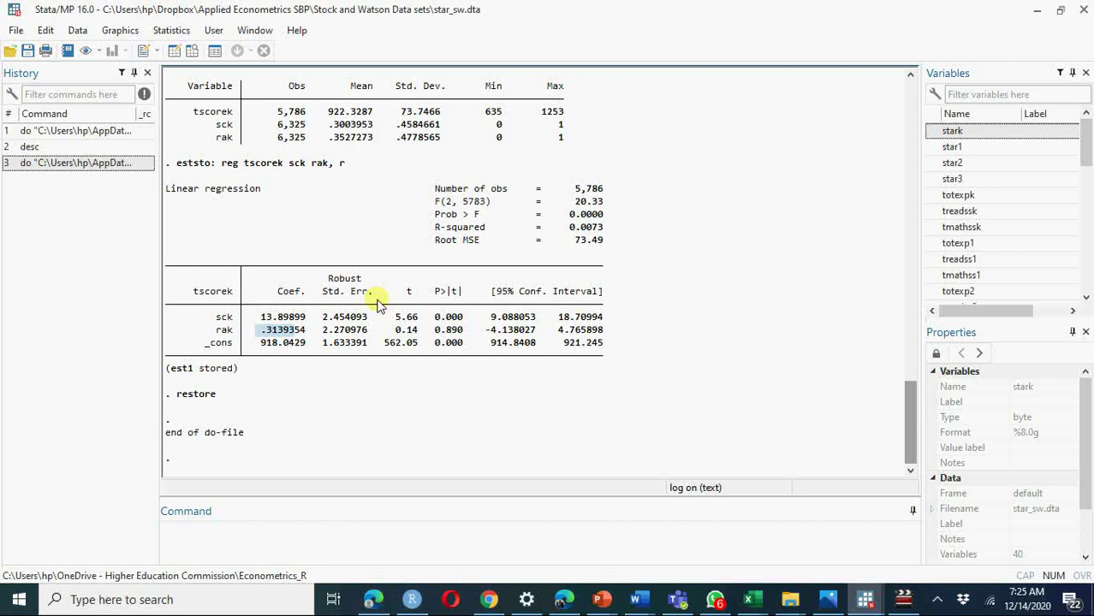
- Run the first-grade regression block of Table 13.1 (lines 52–55)
mouse_move(867, 602)
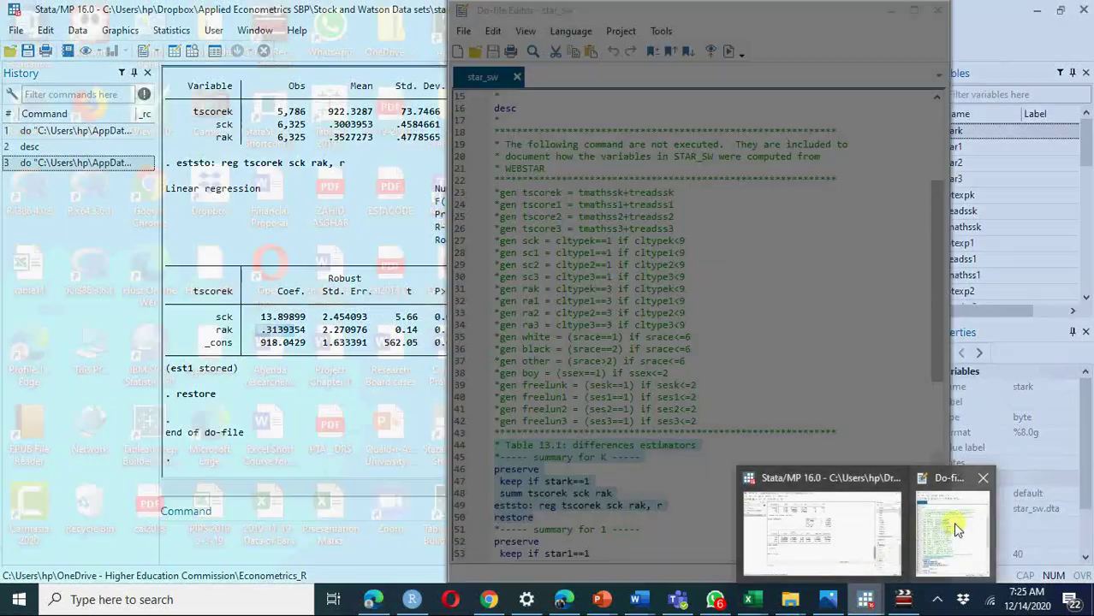
left_click(953, 522)
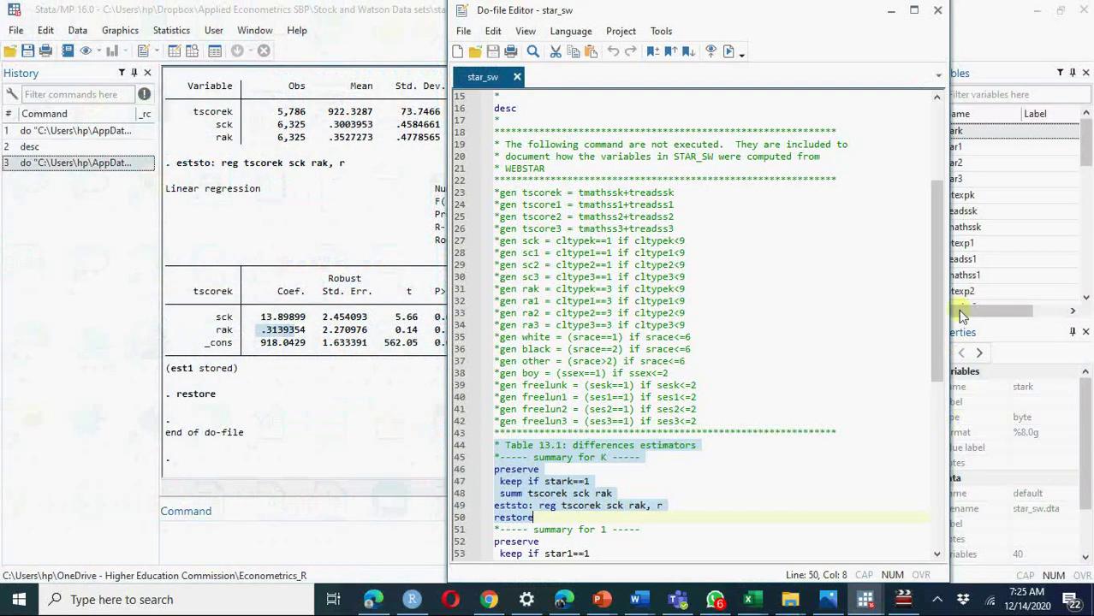
left_click_drag(941, 318, 953, 387)
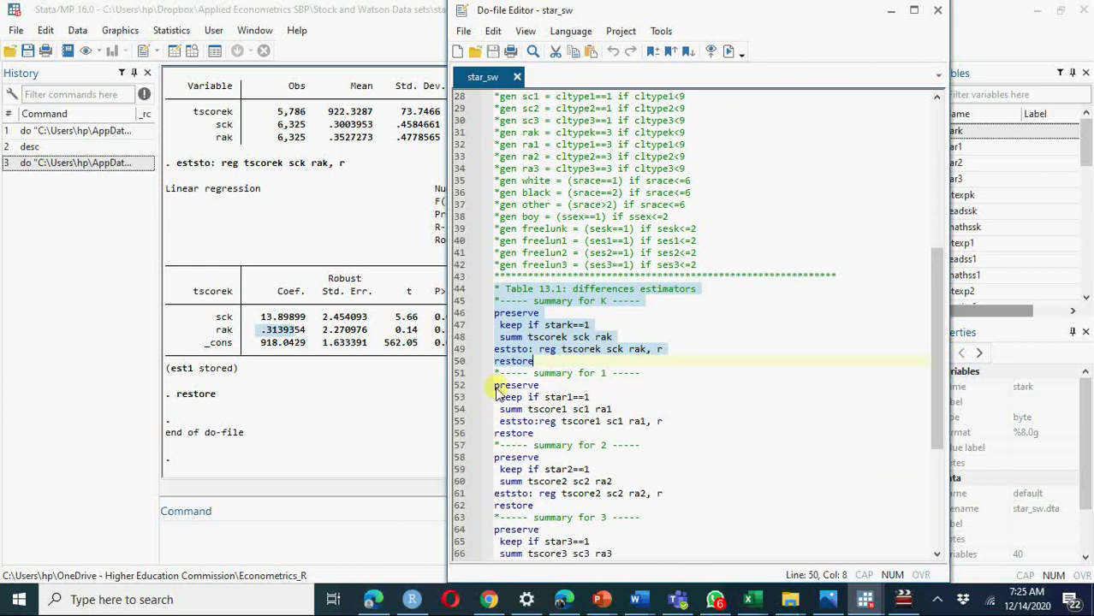
left_click_drag(495, 387, 663, 424)
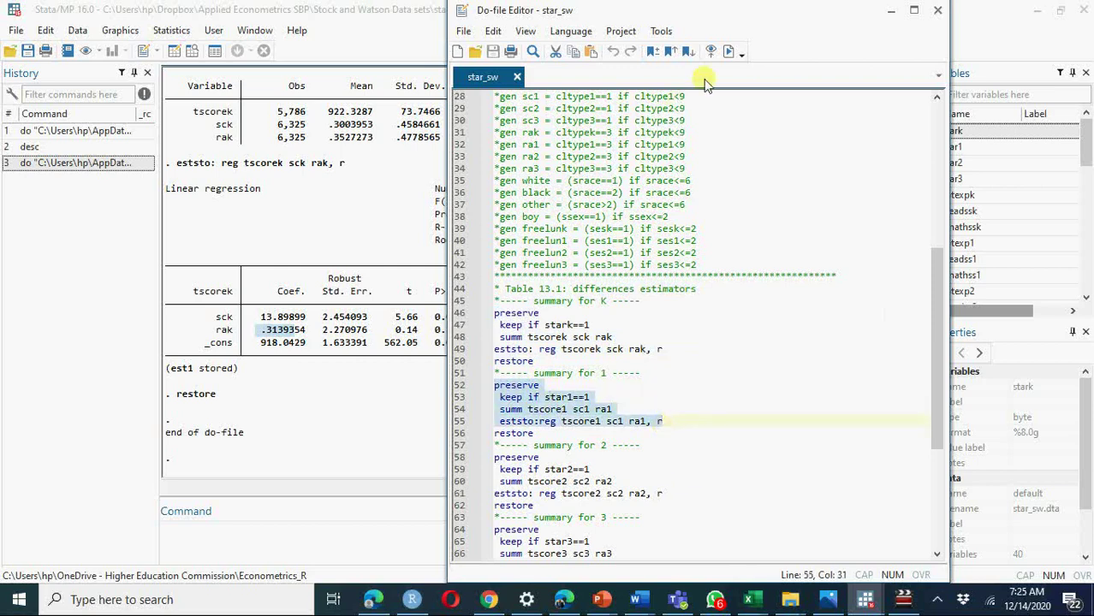
left_click(728, 53)
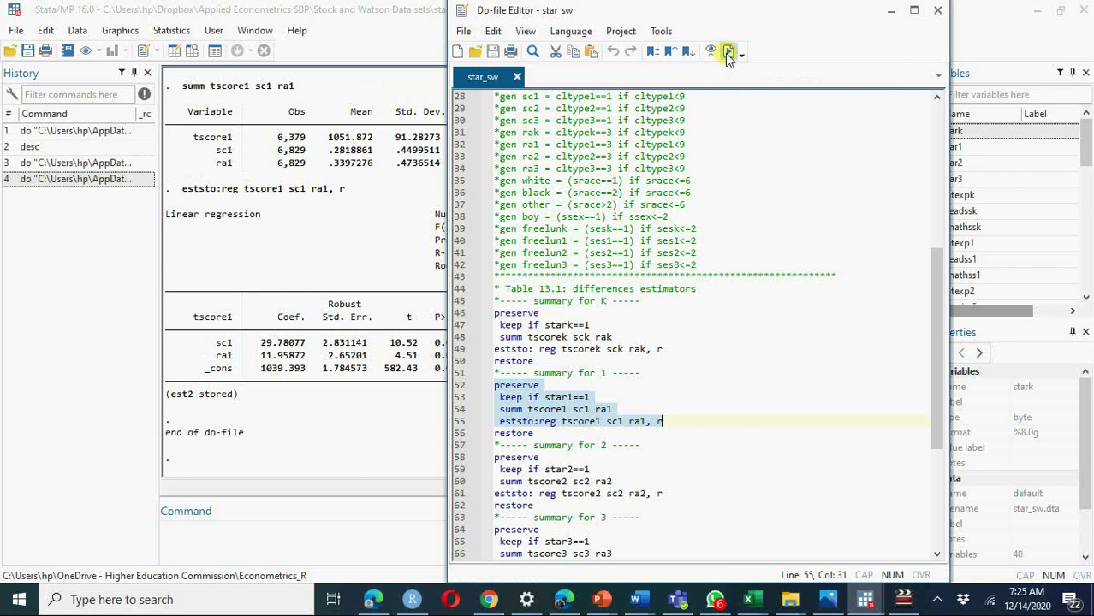
- Run the grade 2 and grade 3 regression blocks, storing through est4 (sc3 15.59, ra3 −0.29)
left_click(498, 447)
key("shift+Down")
key("shift+Down")
key("shift+Down")
key("shift+Down")
key("shift+Down")
key("shift+Down")
key("shift+Down")
key("shift+Down")
key("shift+Down")
key("shift+Down")
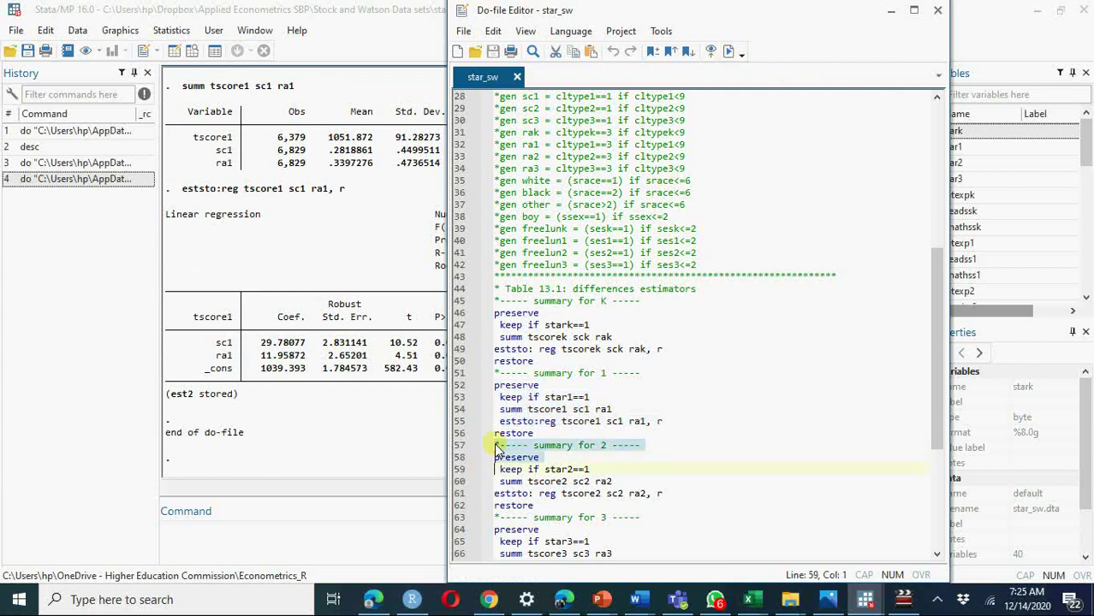
key("shift+Down")
key("shift+Down")
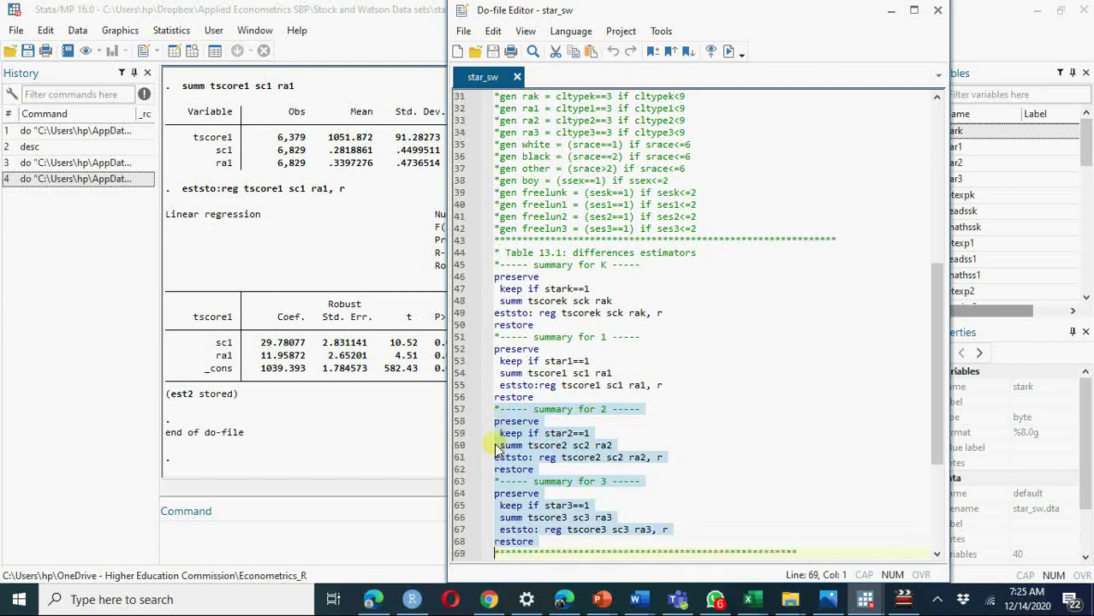
left_click(729, 52)
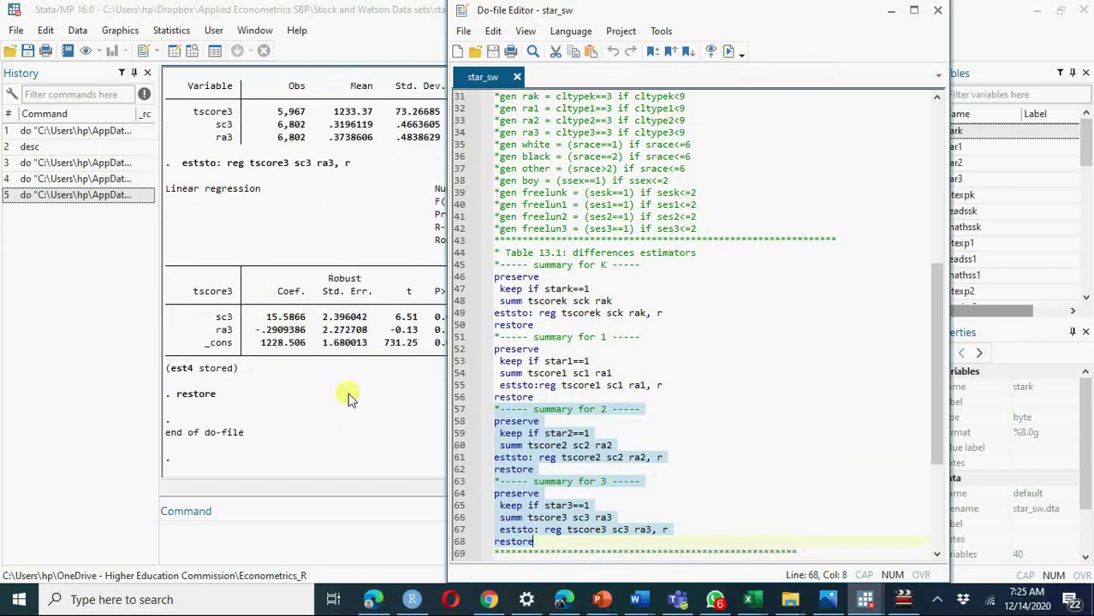
- Run the esttab for the four Table 13.1 regressions and scroll down to its N and R-sq rows
left_click(302, 532)
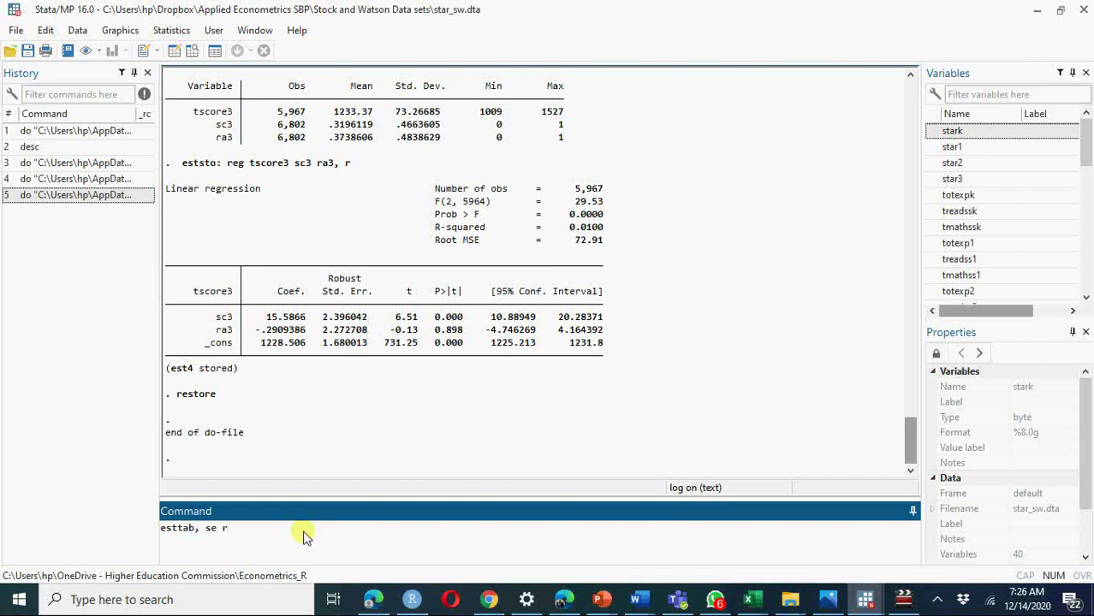
key("Return")
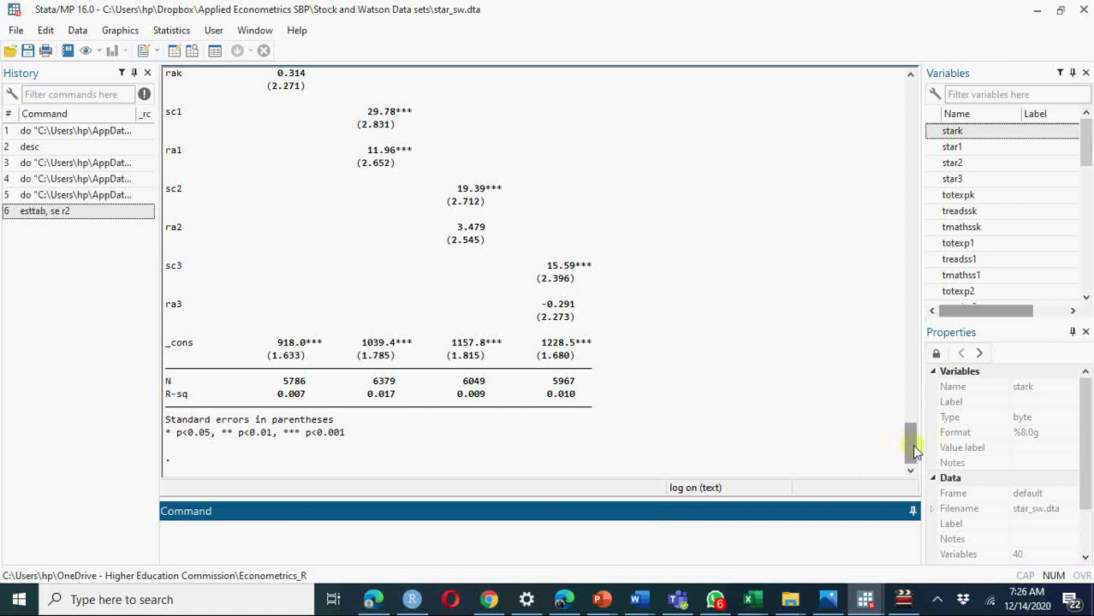
left_click_drag(913, 449, 909, 420)
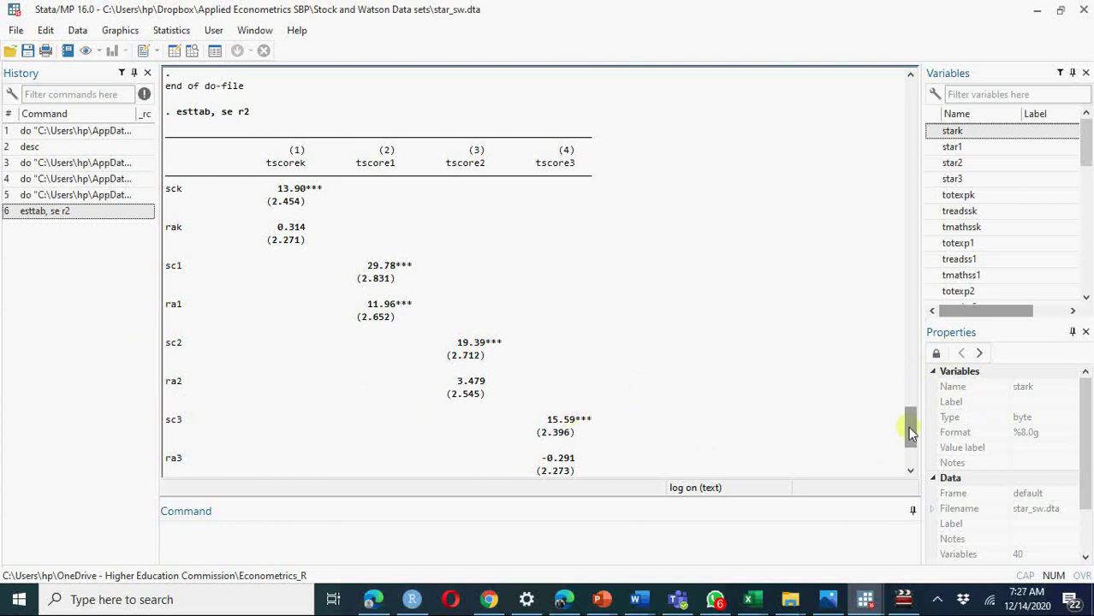
left_click_drag(912, 424, 924, 467)
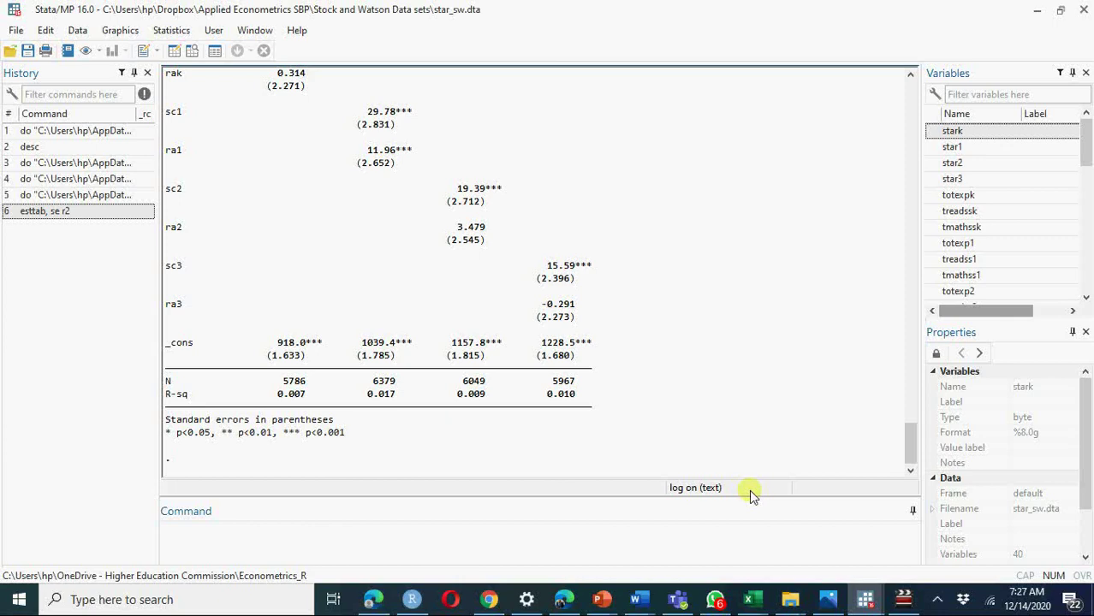
mouse_move(874, 602)
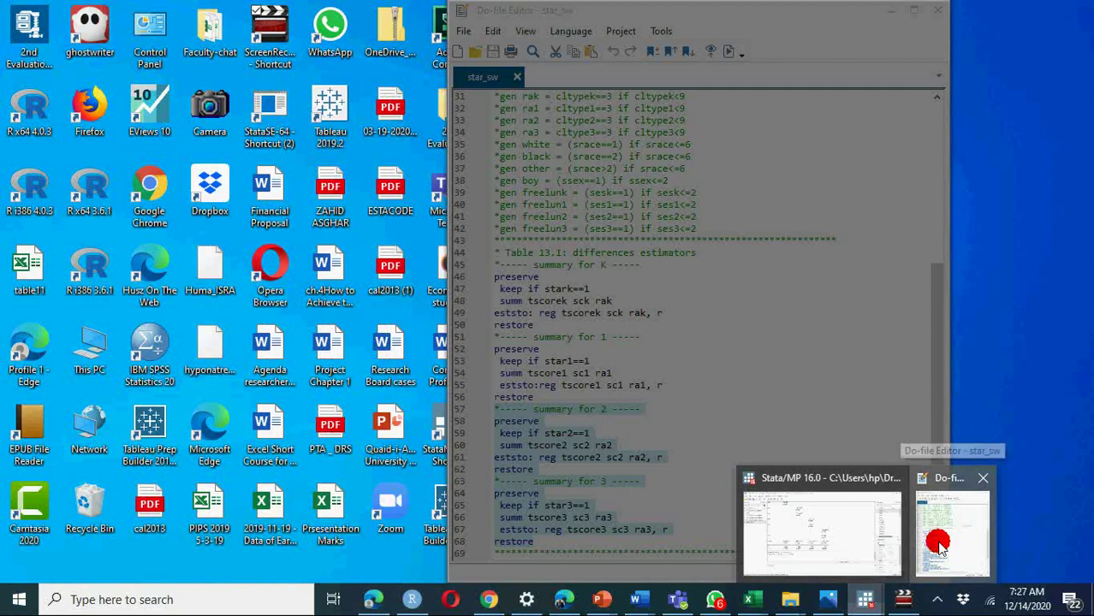
- Scroll the star_sw do-file to the Table 13.2 areg code, highlight absorb(schidkn) on line 77, then switch to star.pdf
left_click(937, 539)
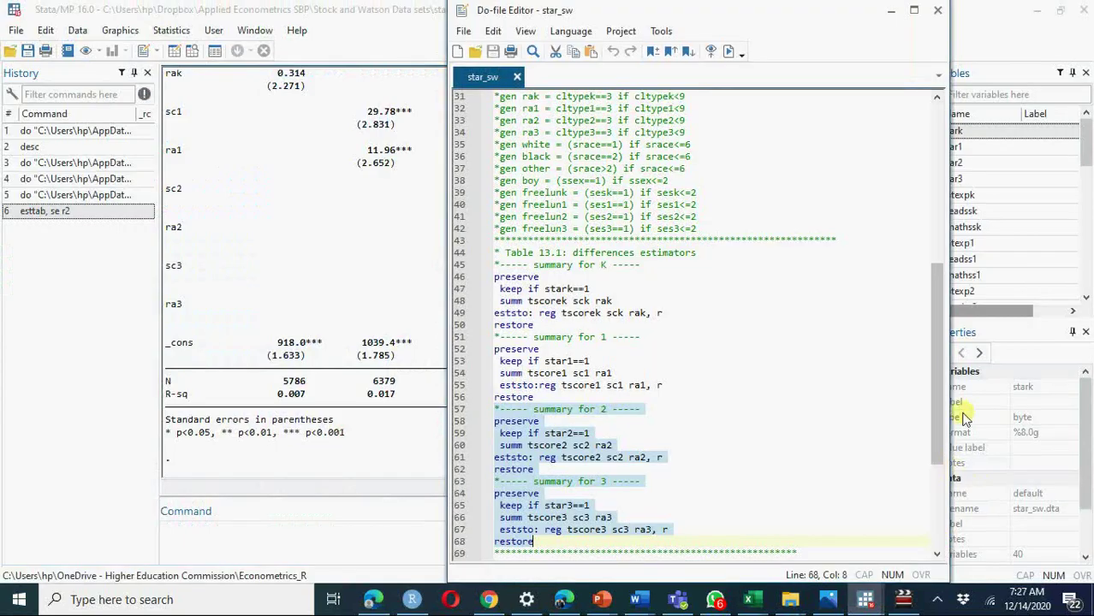
left_click_drag(934, 399, 952, 505)
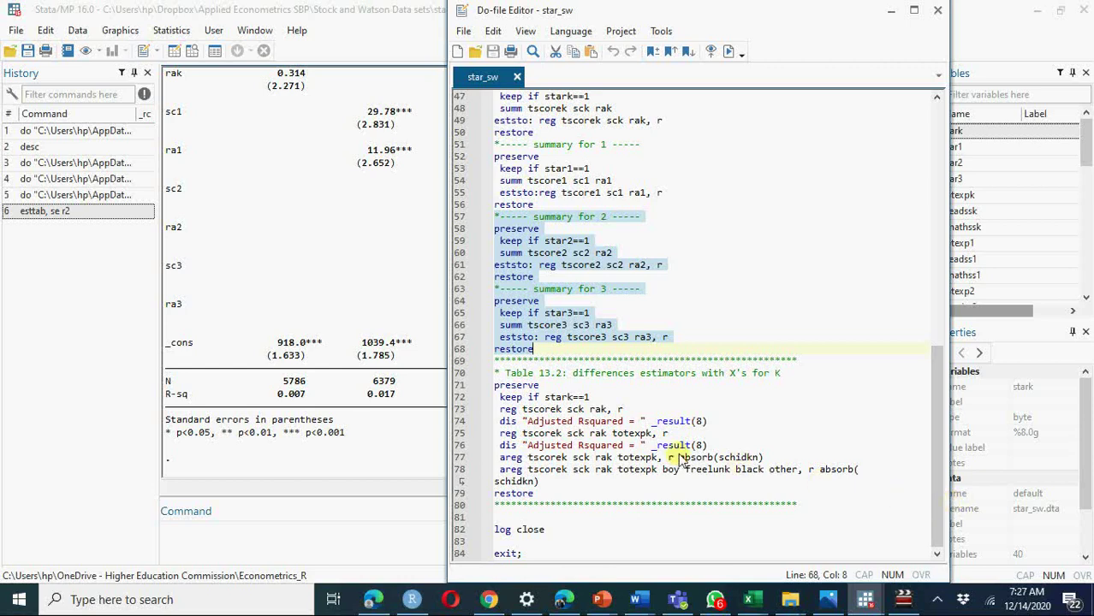
left_click_drag(681, 458, 764, 459)
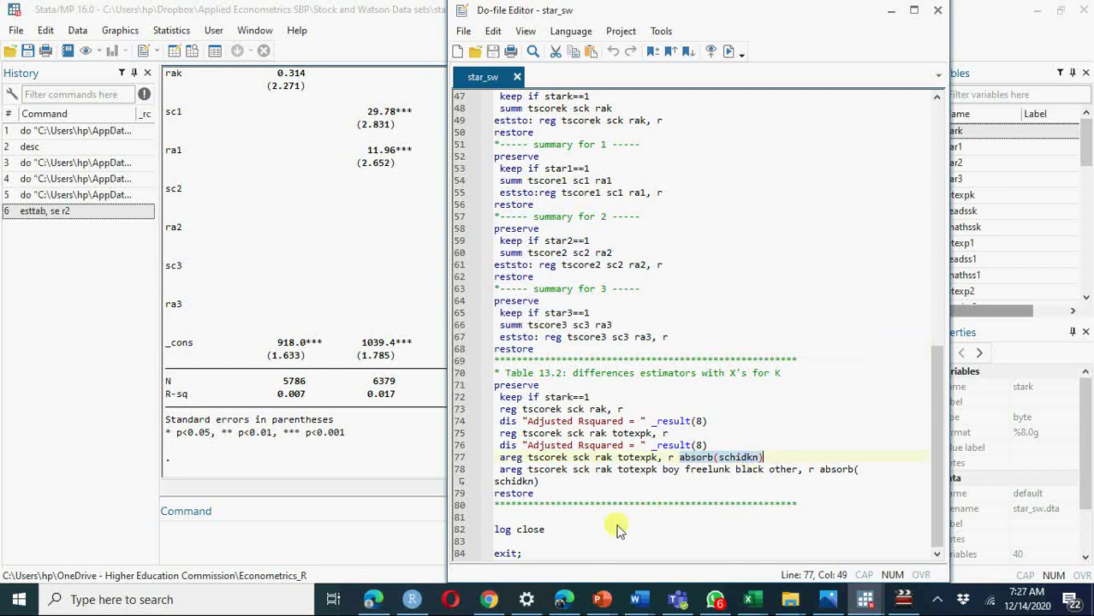
mouse_move(373, 601)
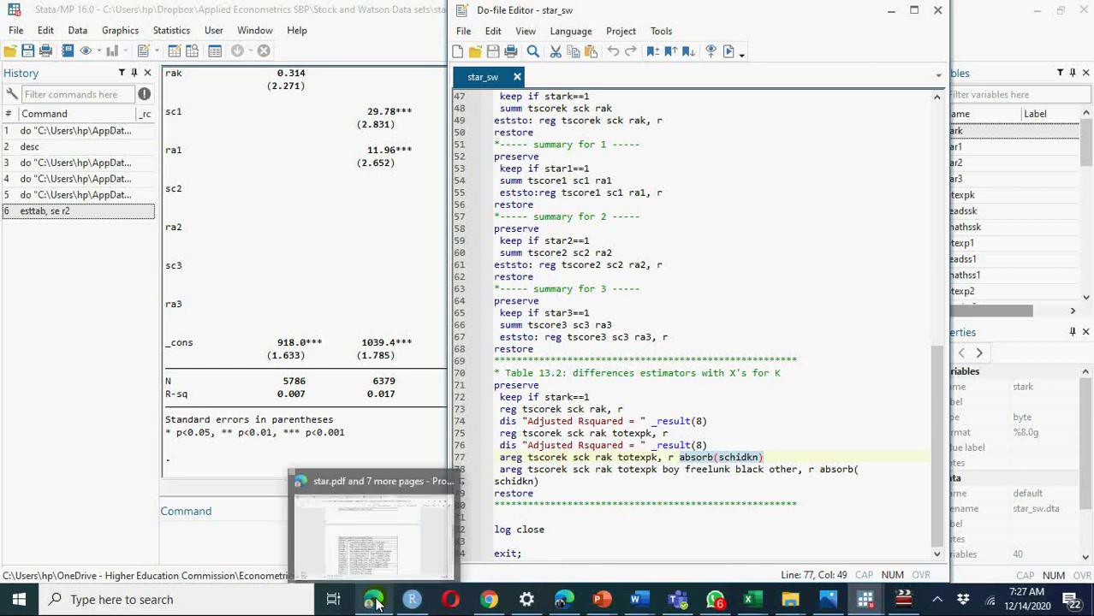
left_click(398, 539)
- Highlight schidkn's description 'school id-k (new) kindergarten' in star.pdf, then return to the do-file
left_click(424, 503)
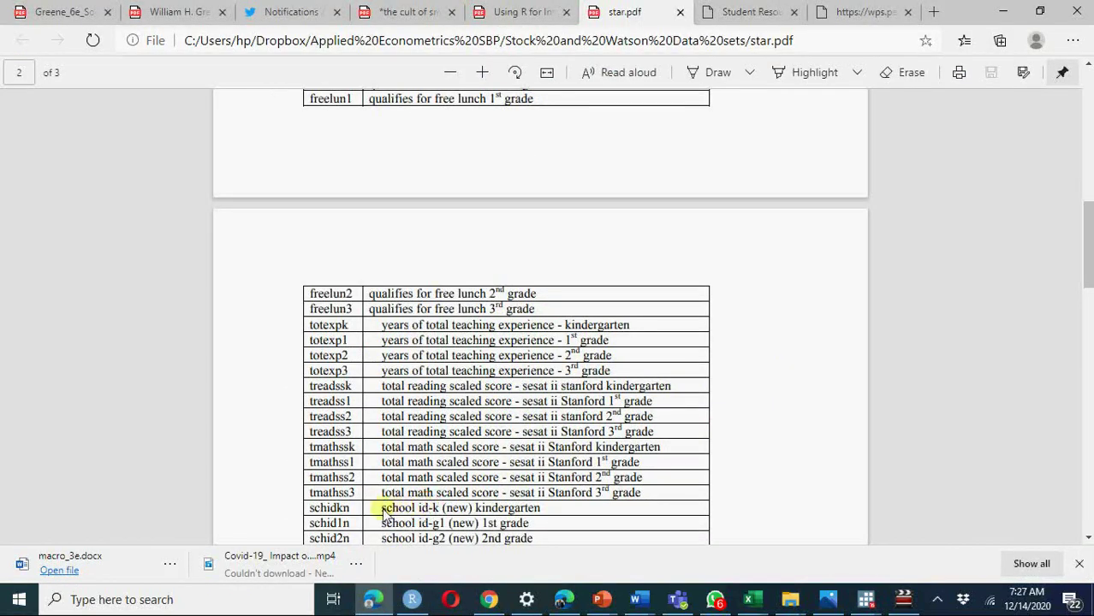
left_click_drag(384, 511, 567, 511)
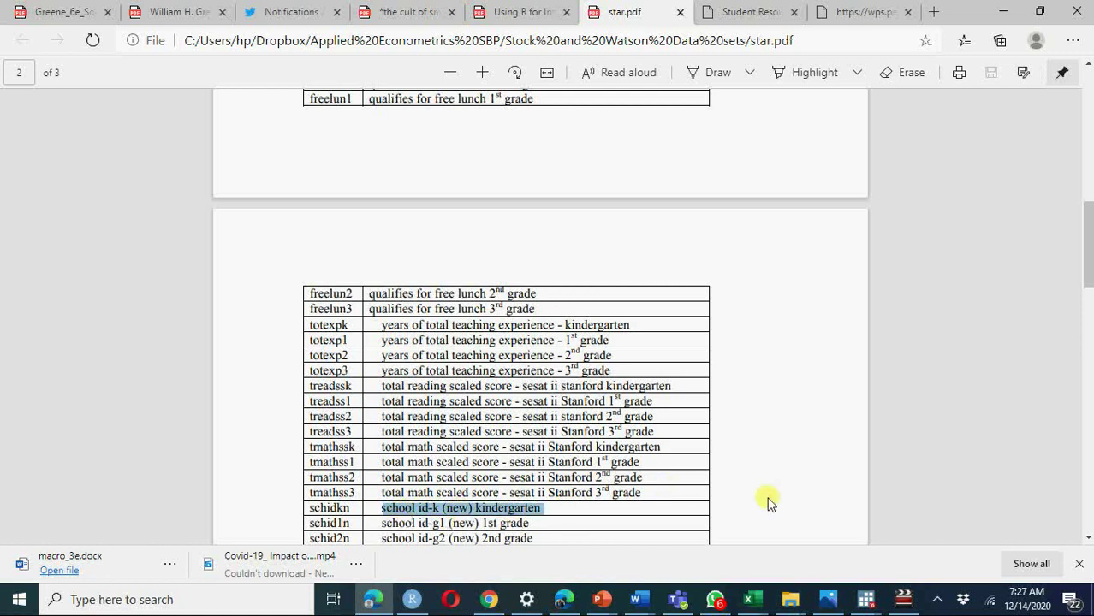
mouse_move(865, 599)
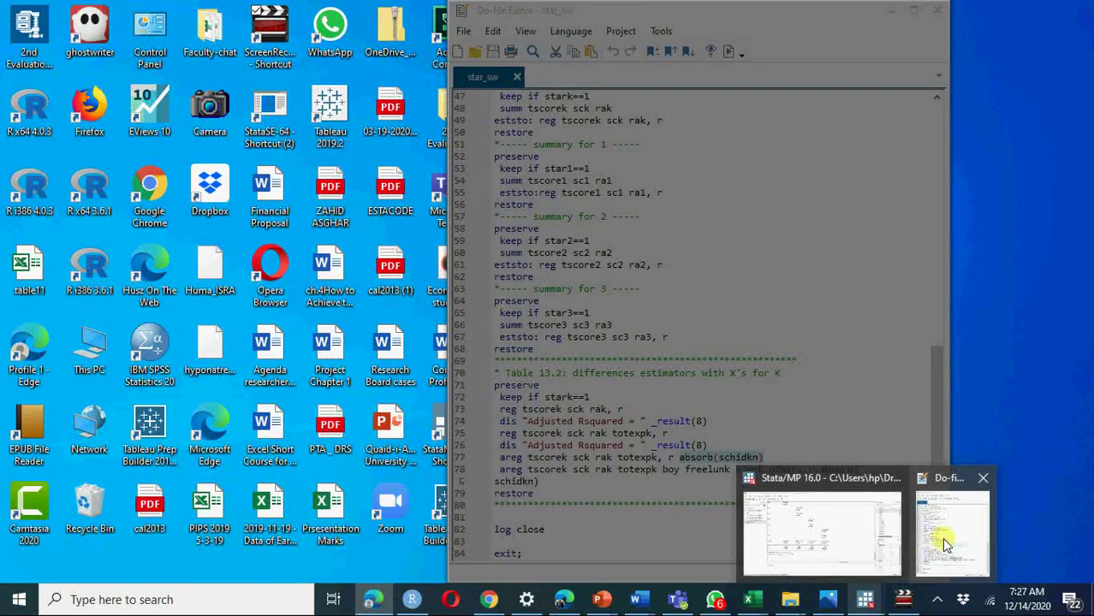
left_click(942, 539)
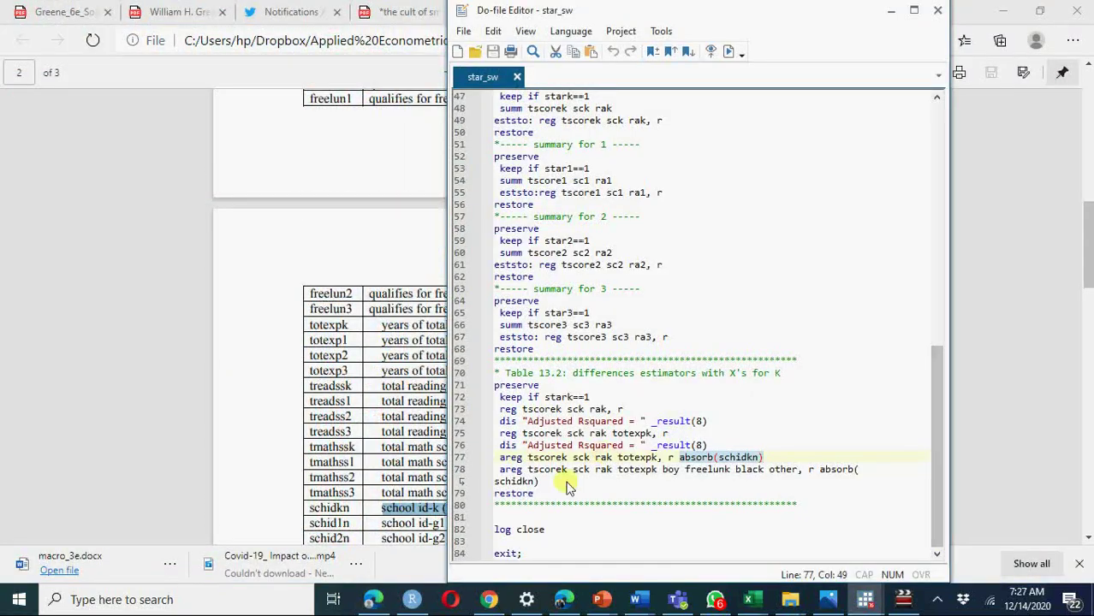
- Select lines 70–79 of the do-file, the Table 13.2 areg block
left_click(499, 460)
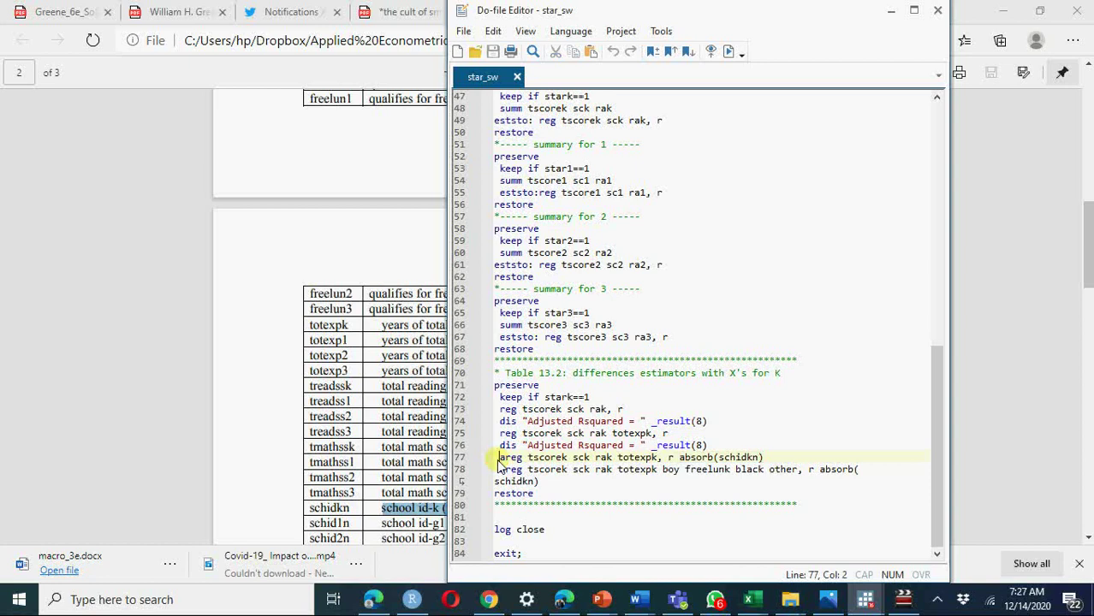
left_click_drag(499, 462, 517, 466)
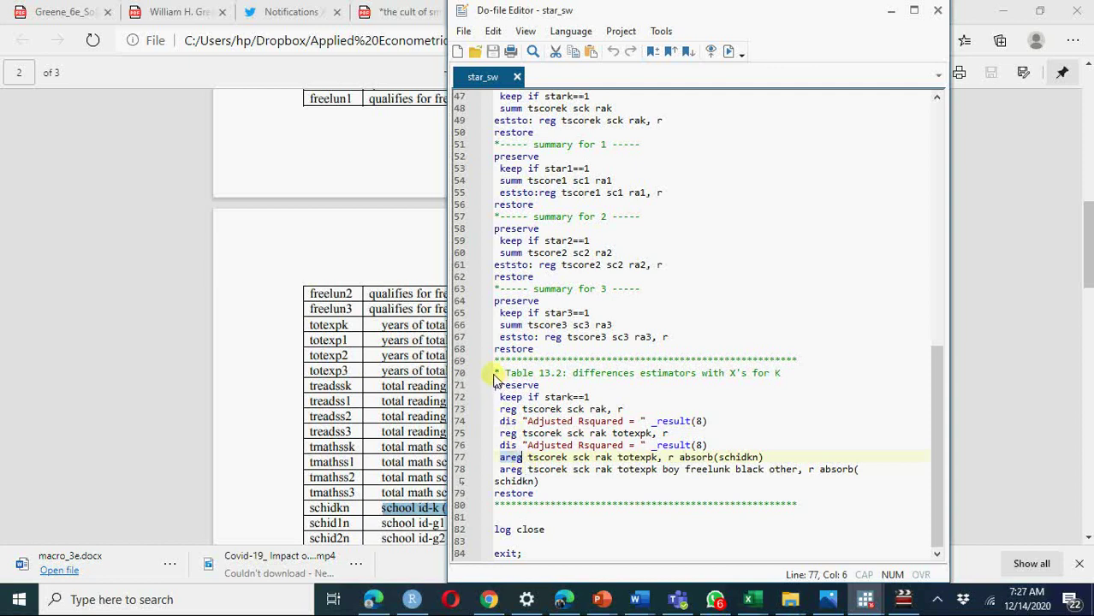
left_click_drag(495, 377, 553, 498)
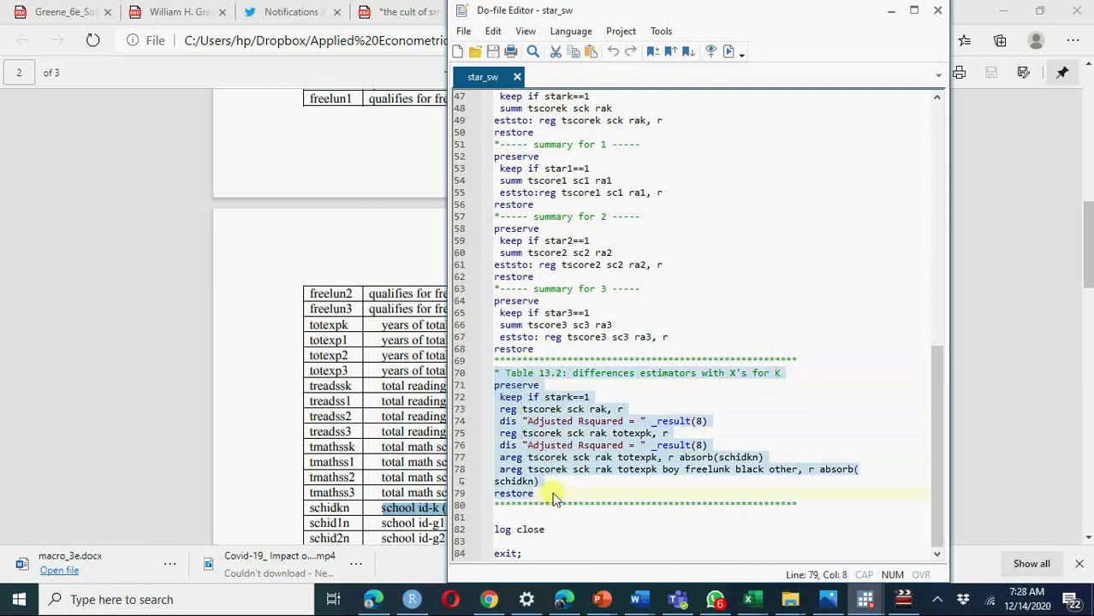
- Bring the main Stata Results window forward, then return to the star_sw do-file
left_click(729, 52)
mouse_move(882, 597)
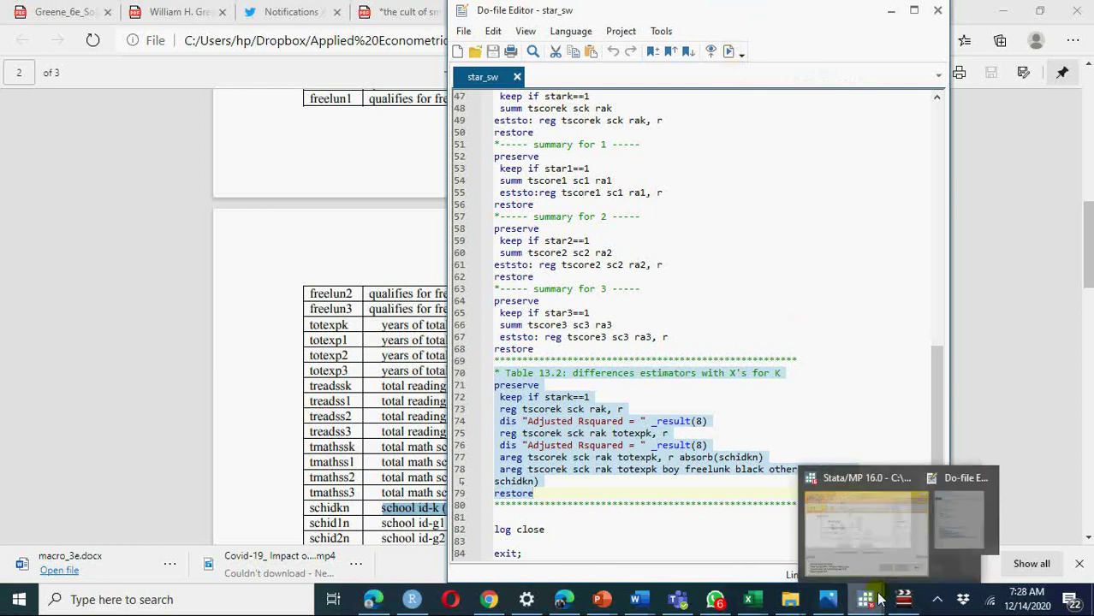
left_click(843, 552)
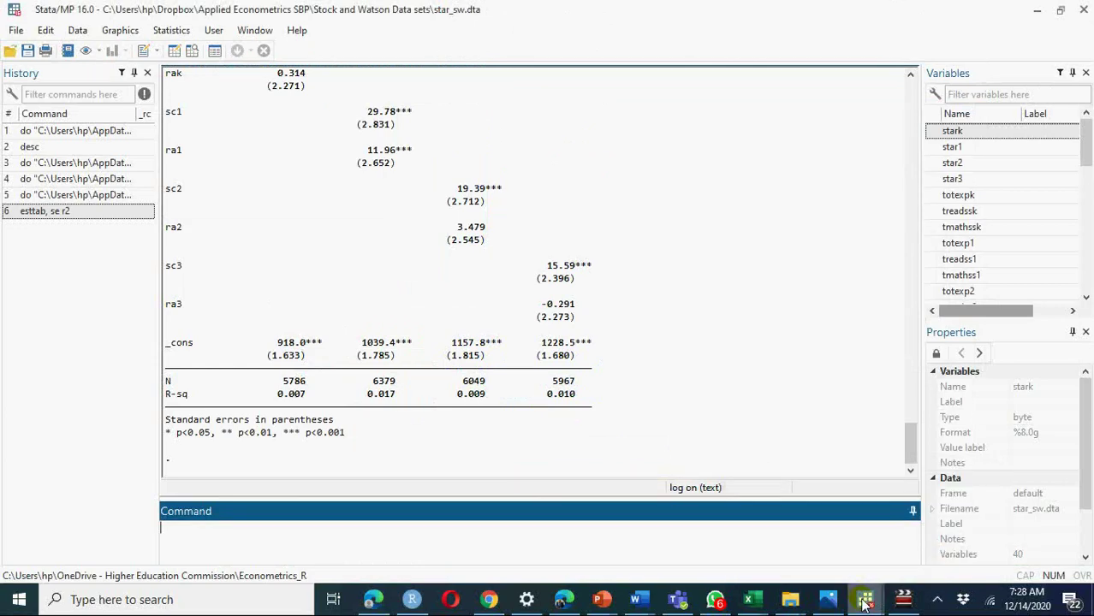
mouse_move(869, 604)
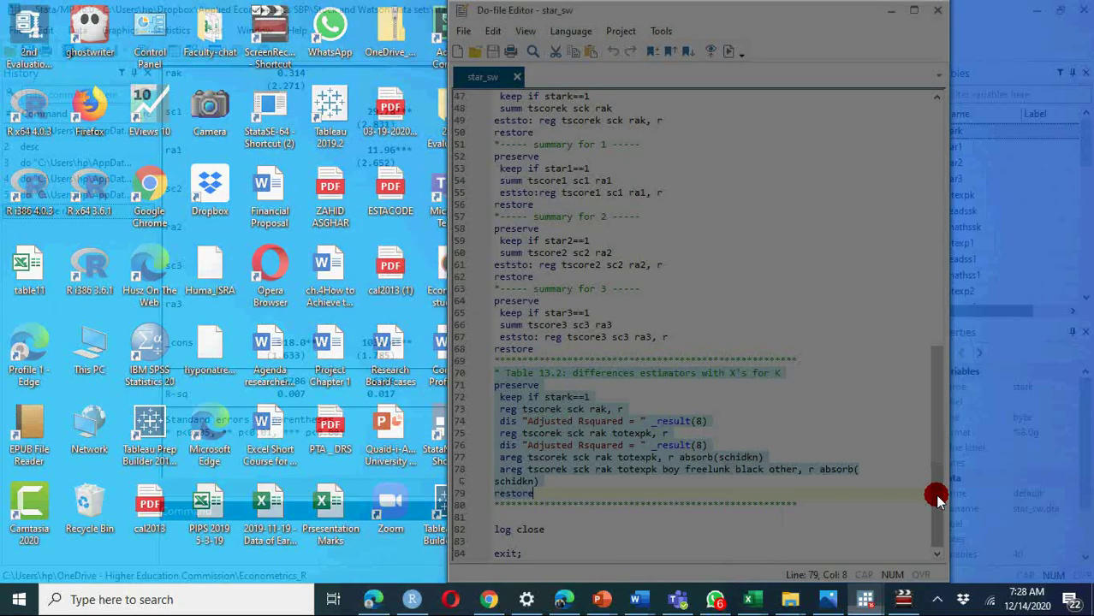
left_click(935, 494)
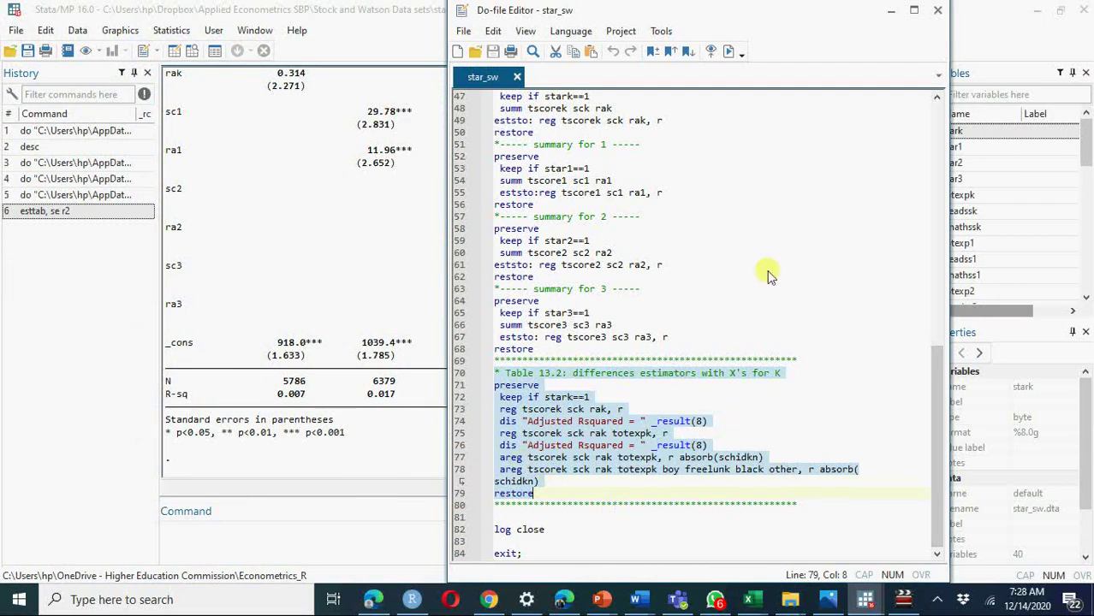
- Run the selected Table 13.2 block and highlight the areg sck coefficient 15.89005
left_click(729, 53)
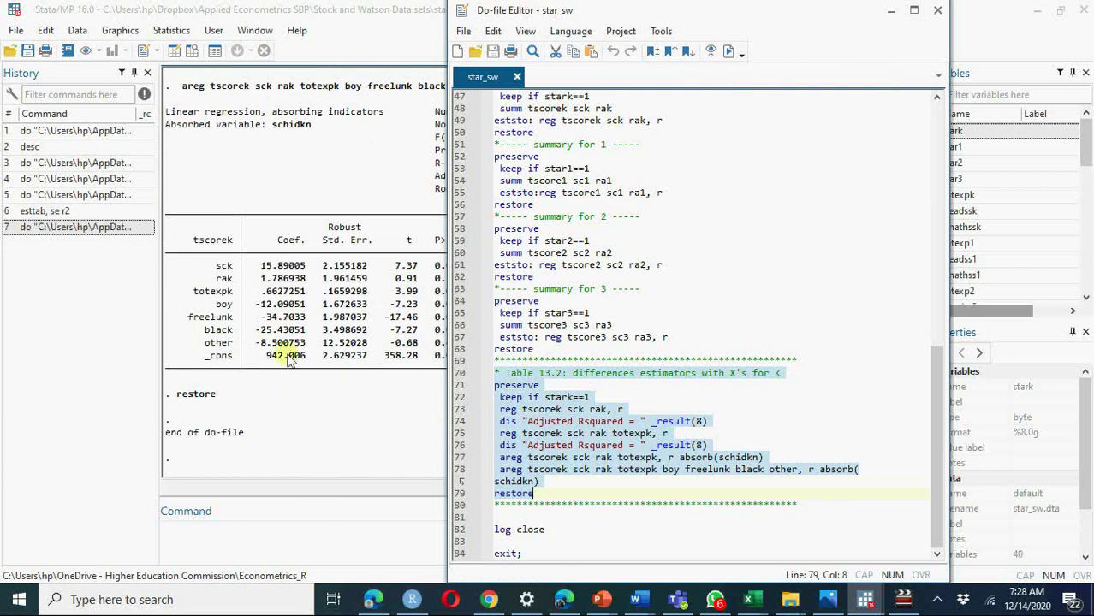
left_click(264, 270)
left_click_drag(262, 266, 306, 266)
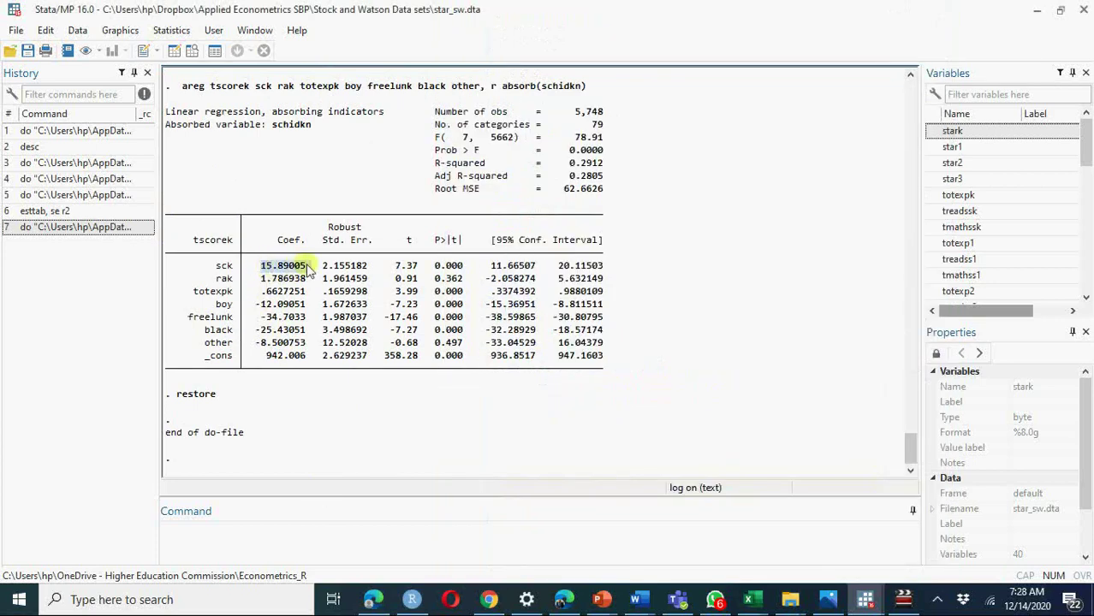
- Highlight the rak, totexpk, boy, freelunk, black and other rows of the areg output
left_click(226, 284)
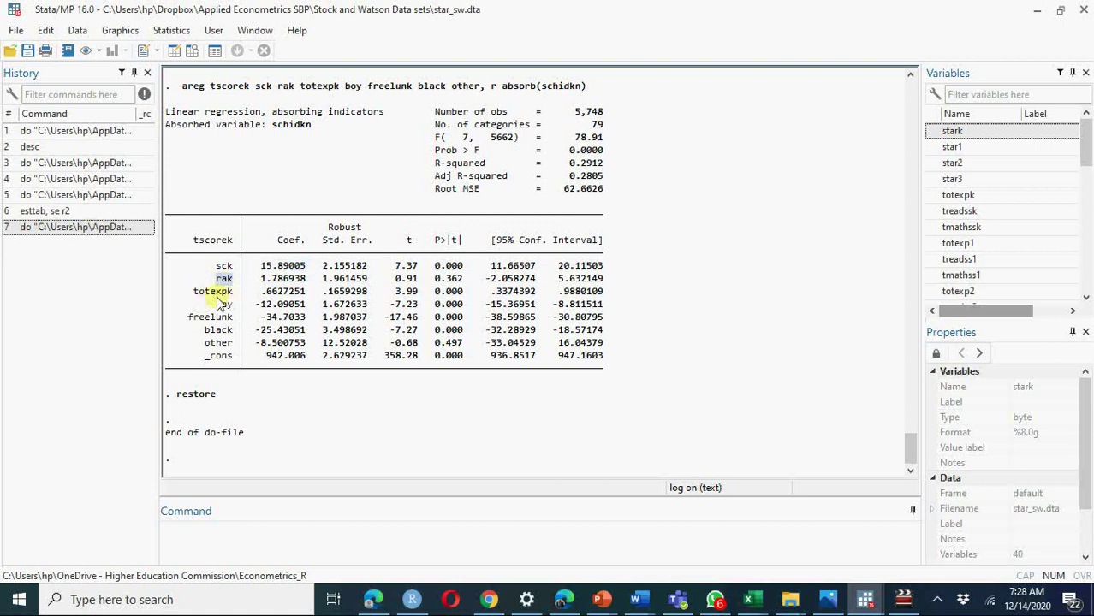
double_click(200, 292)
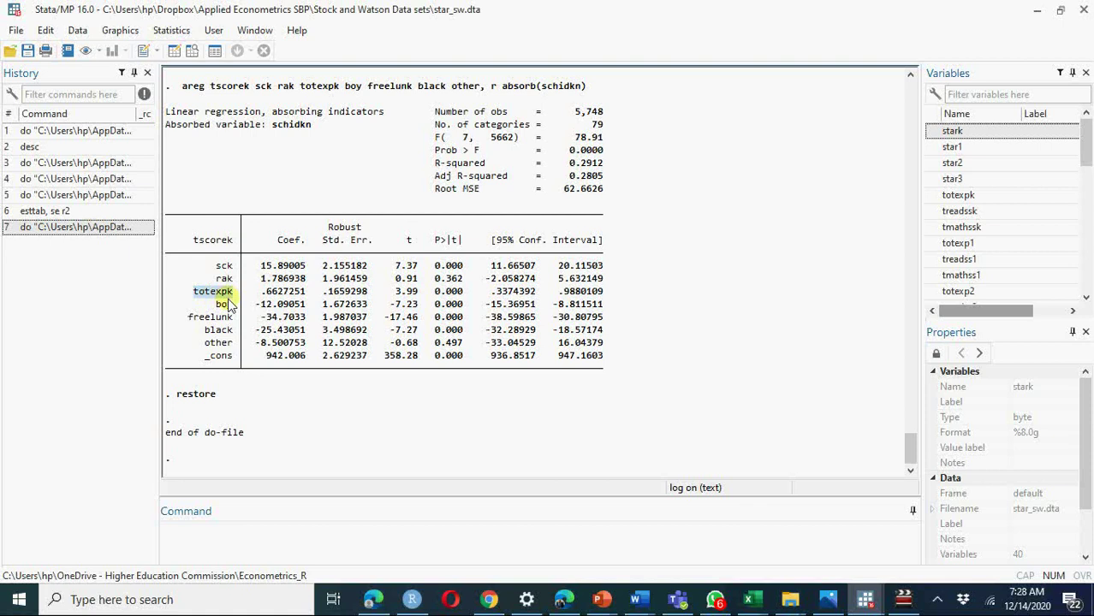
left_click_drag(219, 304, 215, 314)
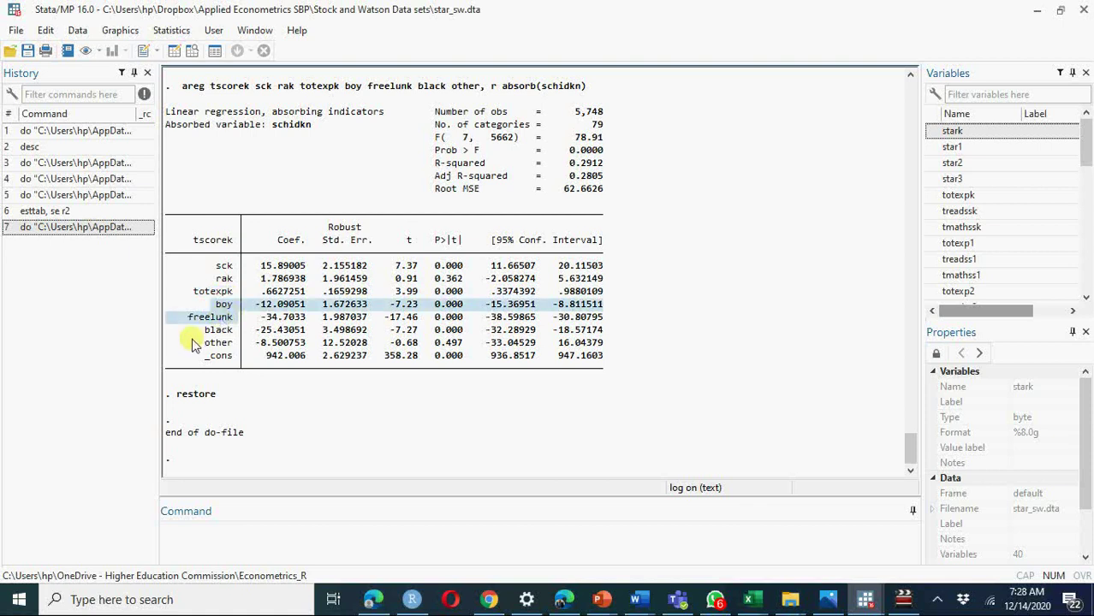
double_click(232, 331)
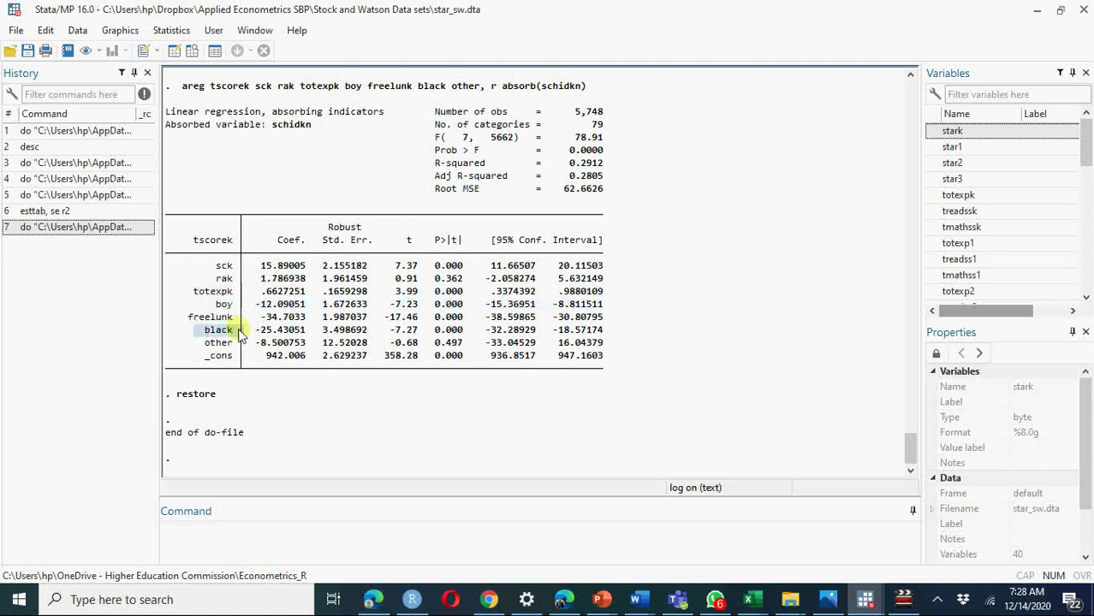
double_click(219, 344)
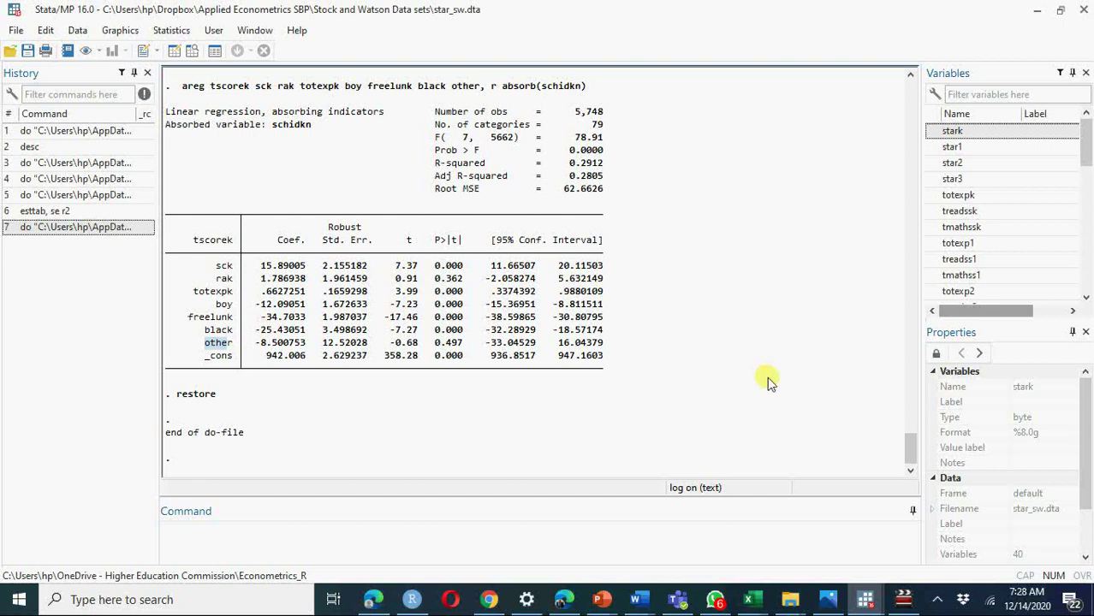
mouse_move(867, 603)
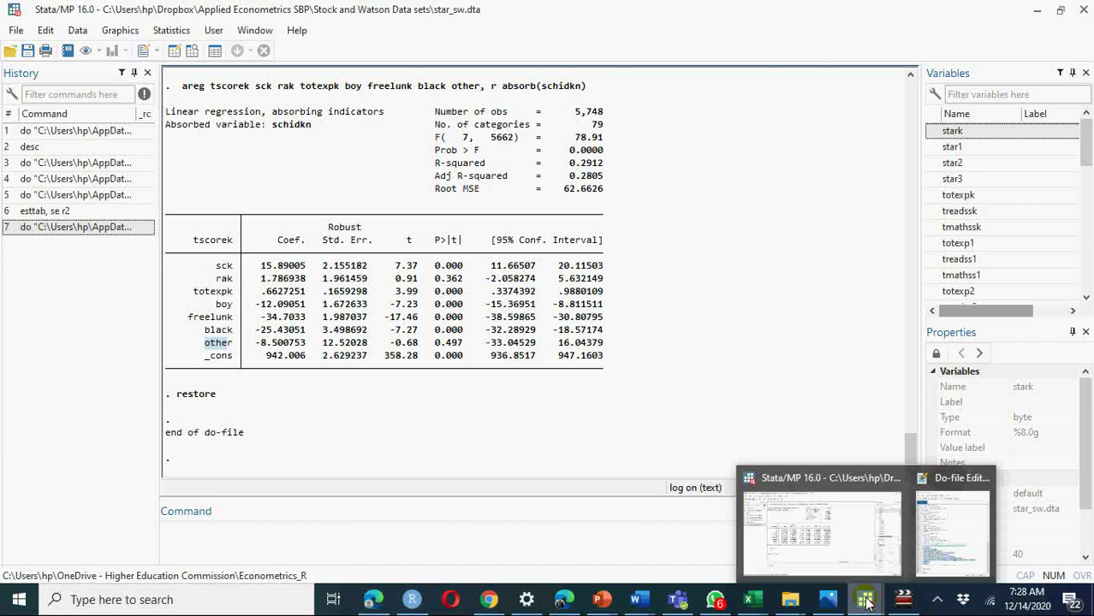
mouse_move(937, 518)
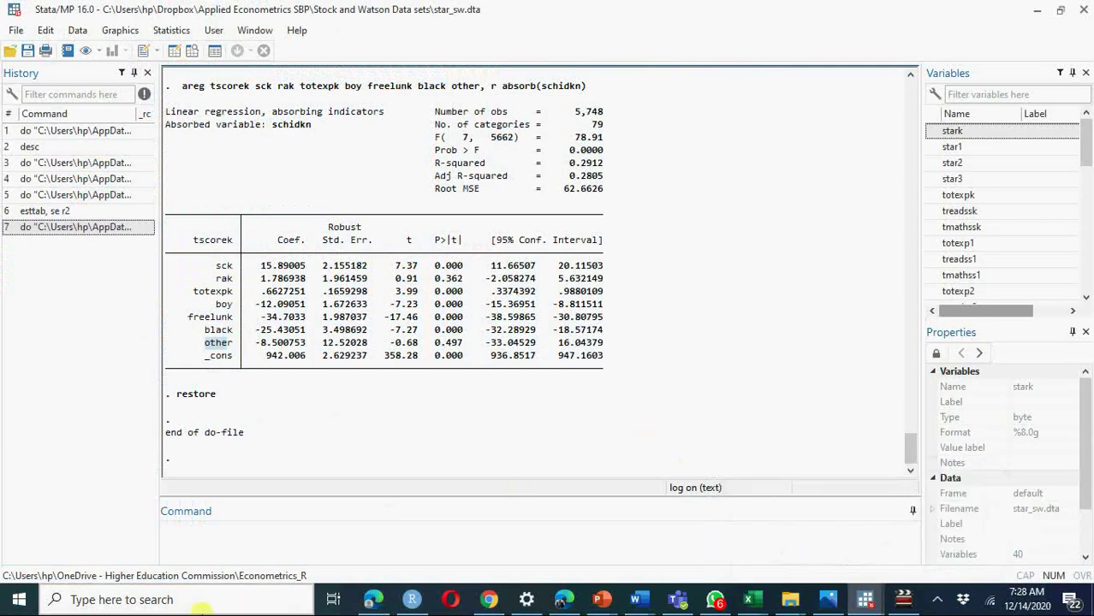
left_click(372, 601)
- Go from the ch13.do page back to Edge's Pearson Student Resources replication files list
left_click(857, 12)
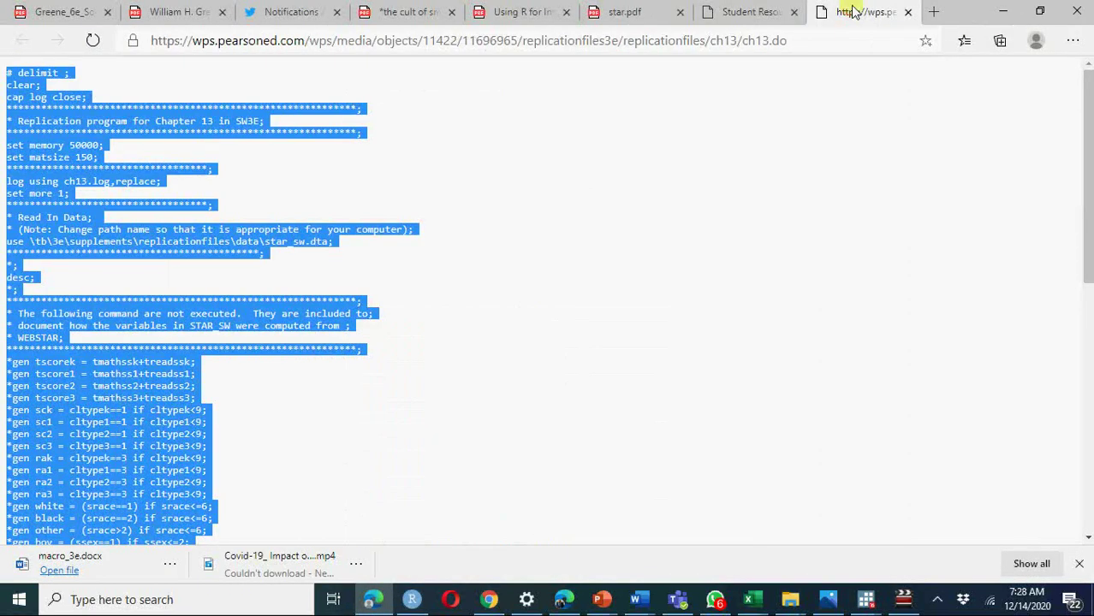
left_click(752, 11)
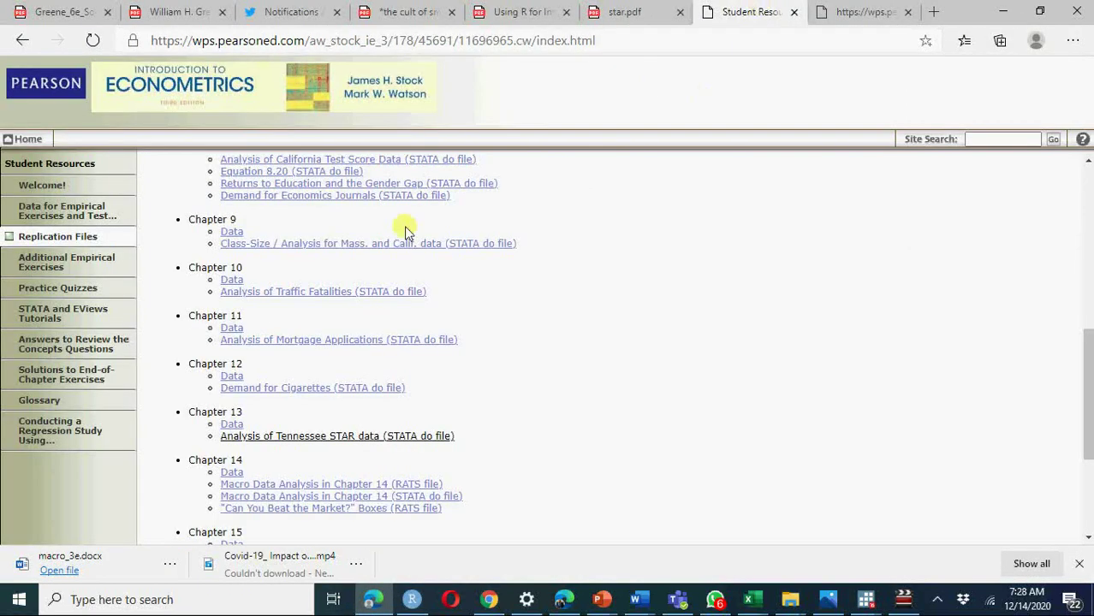